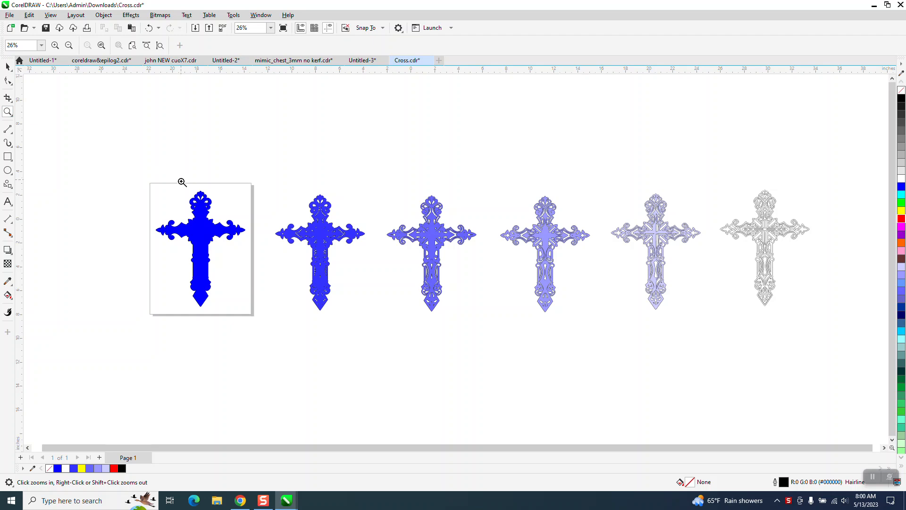
Examine the solid blue cross on the page and the layered crosses beside it
left_click_drag(181, 179, 248, 216)
scroll(303, 213, "down", 3)
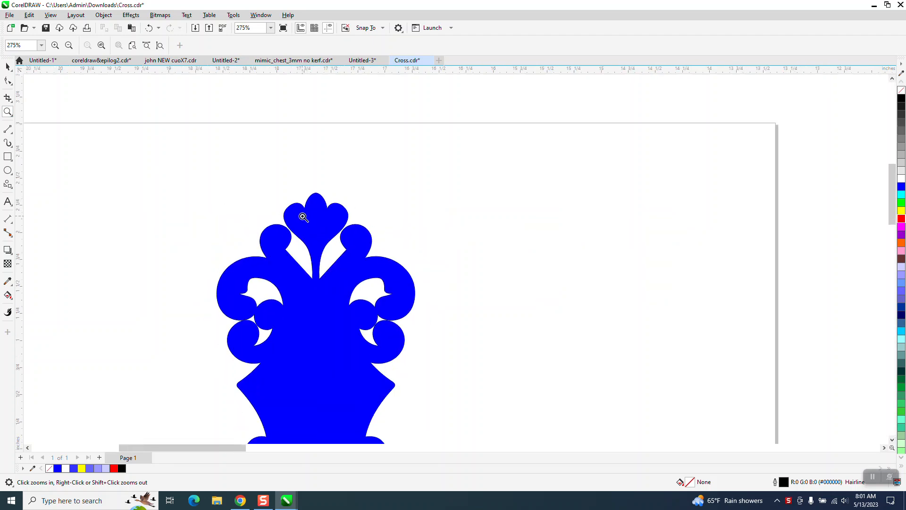
scroll(301, 212, "down", 4)
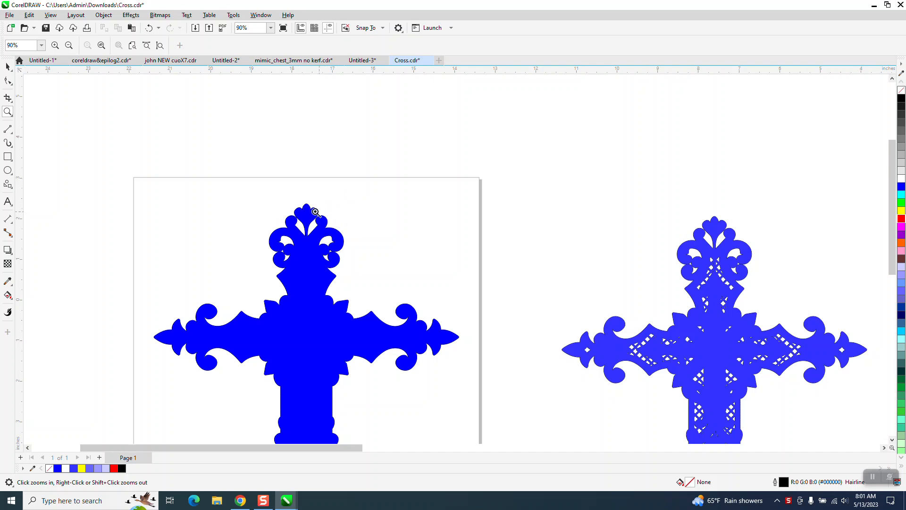
scroll(277, 206, "down", 2)
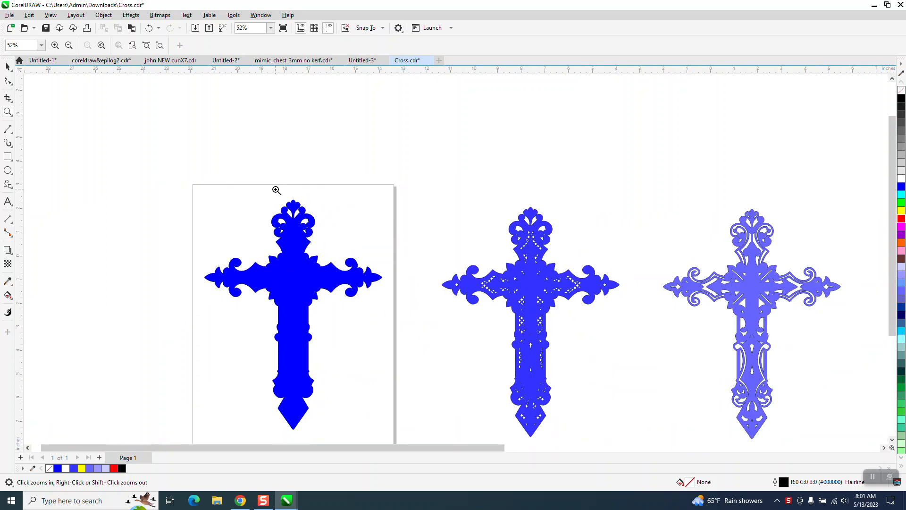
scroll(276, 191, "down", 1)
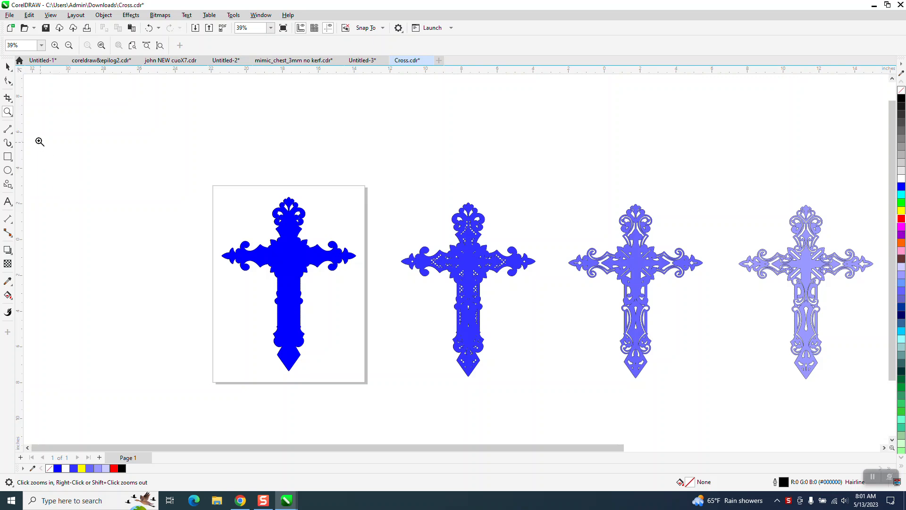
left_click_drag(212, 187, 530, 409)
scroll(278, 252, "down", 1)
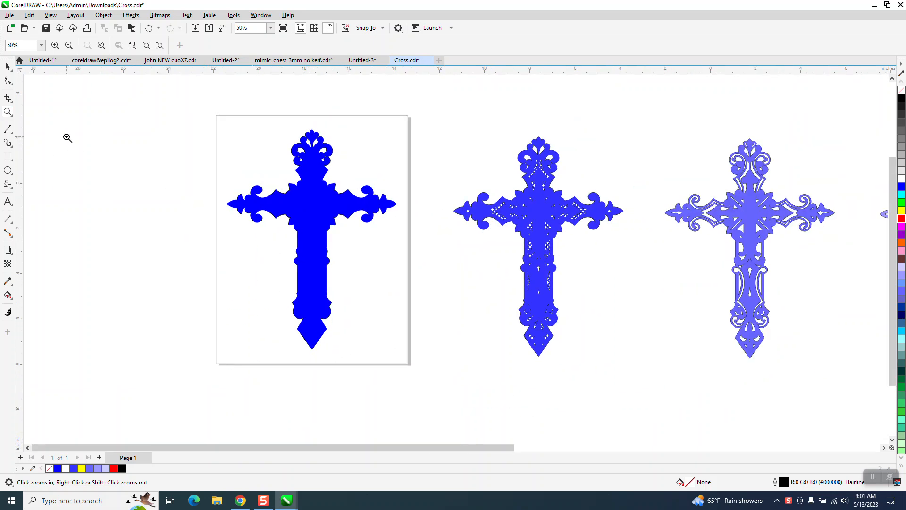
Frame the solid blue cross with a rectangle matching its bounds and scale that rectangle to 110%
left_click(7, 66)
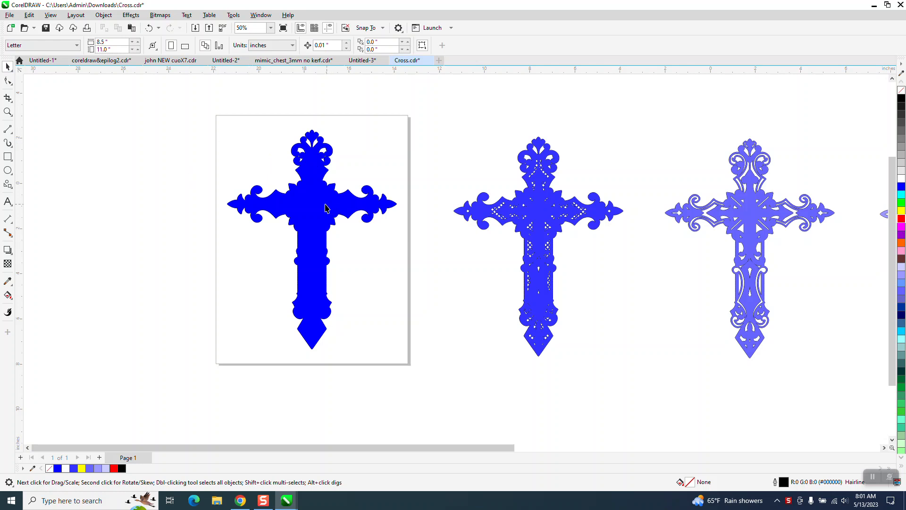
left_click(321, 204)
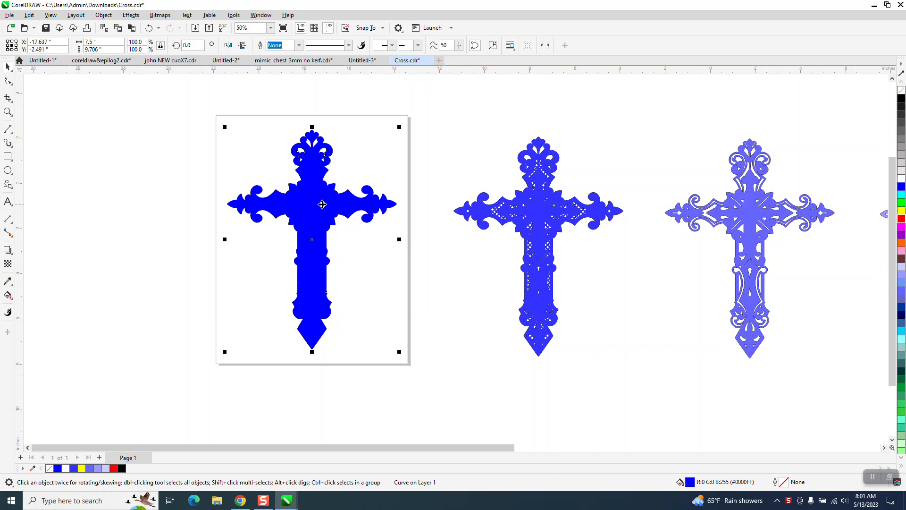
left_click(8, 157)
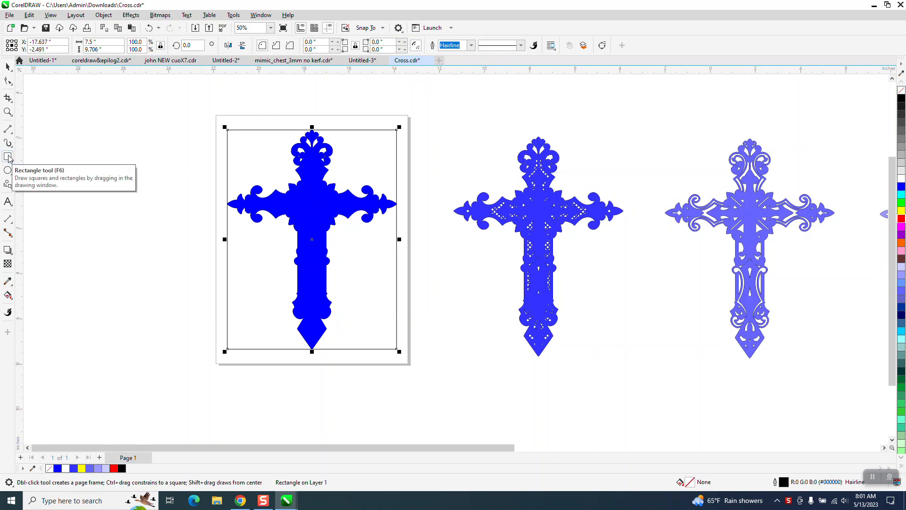
left_click_drag(144, 42, 110, 49)
type("11")
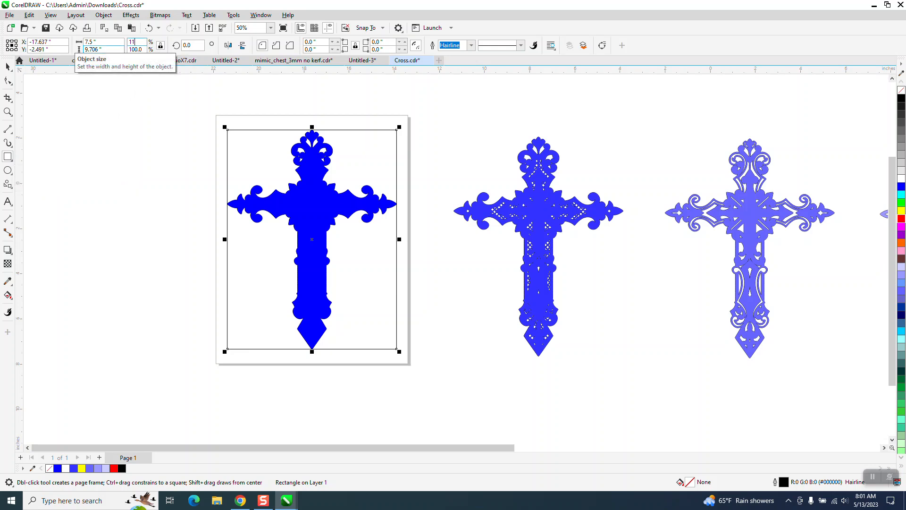
type("0")
key("Return")
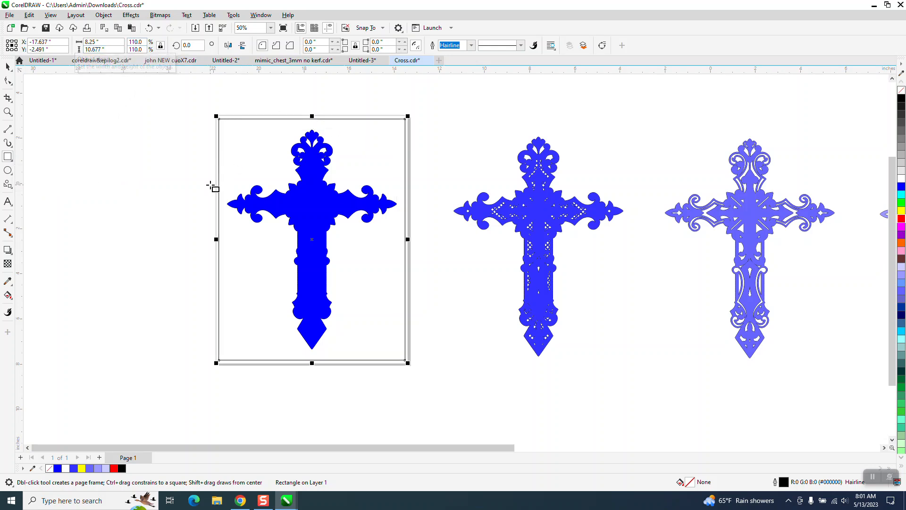
Remove the fill from the solid cross on the page and give it a red outline
left_click(7, 112)
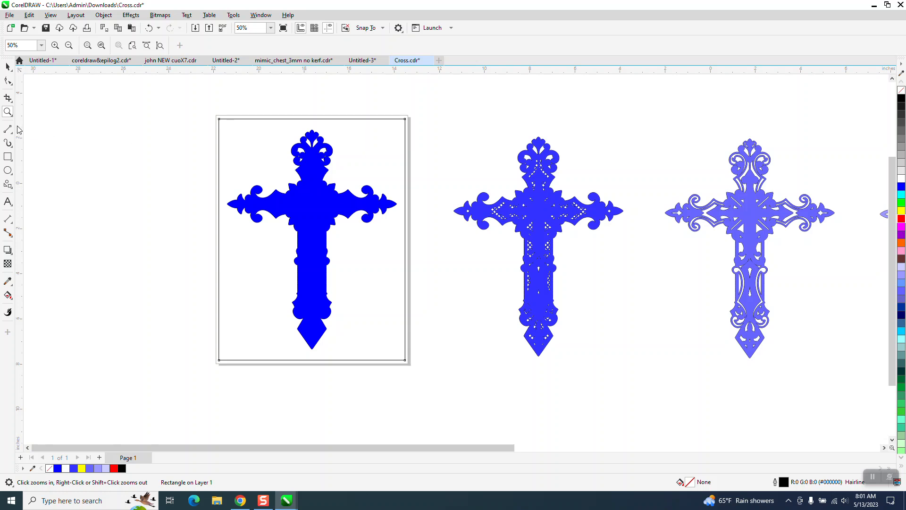
left_click_drag(200, 186, 461, 260)
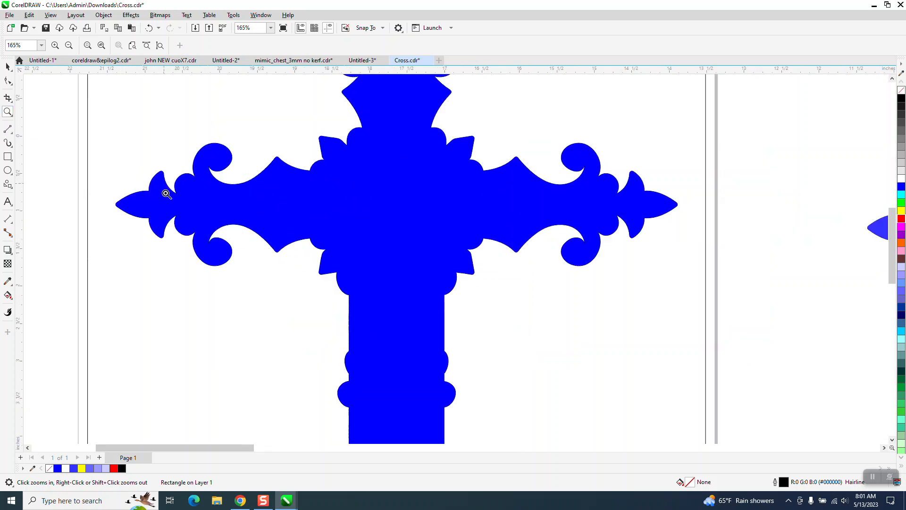
left_click(8, 67)
left_click(356, 192)
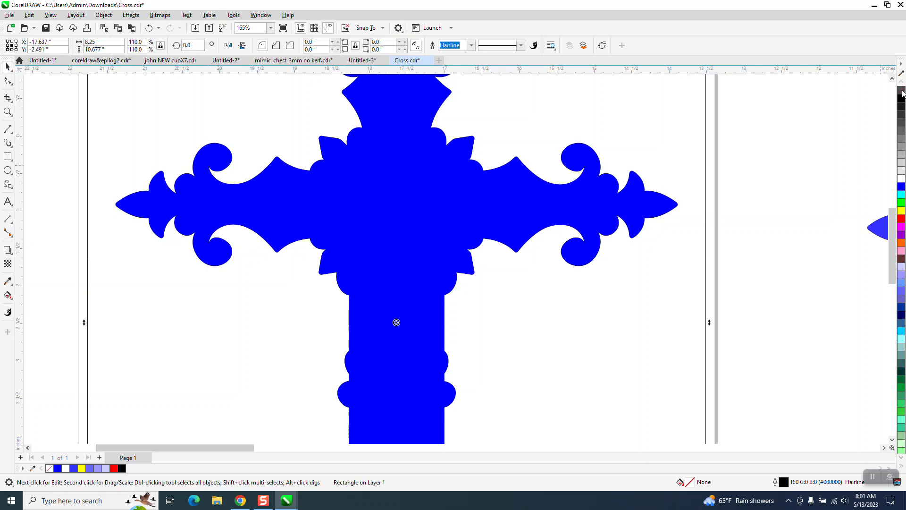
scroll(191, 279, "down", 2)
left_click(437, 222)
left_click(390, 257)
scroll(125, 148, "down", 1)
left_click_drag(127, 137, 332, 350)
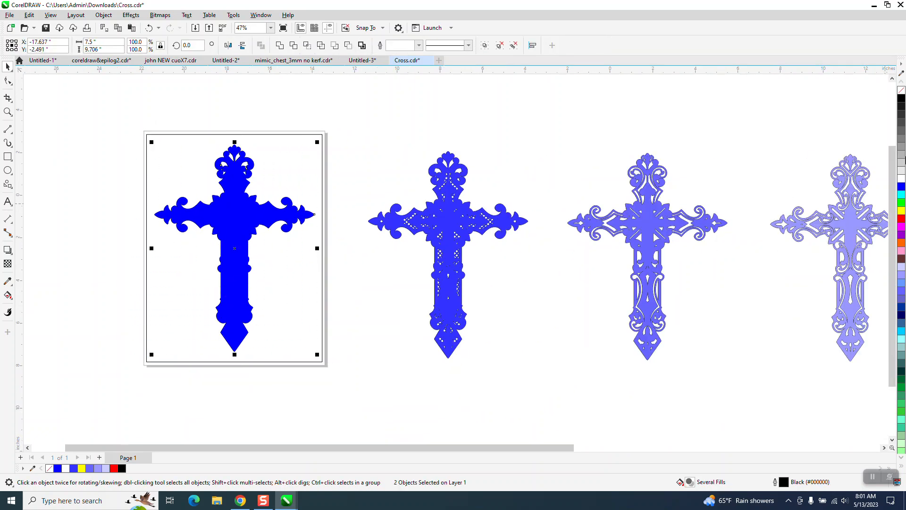
left_click(901, 91)
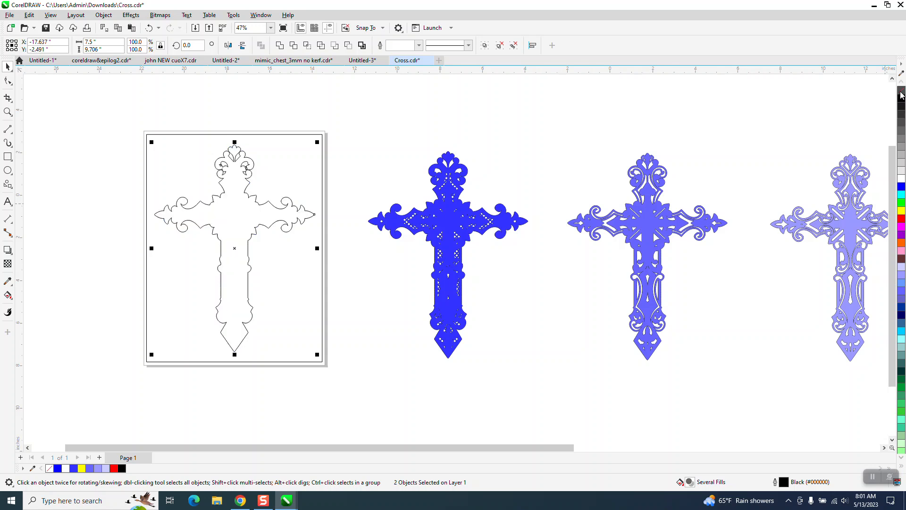
right_click(902, 220)
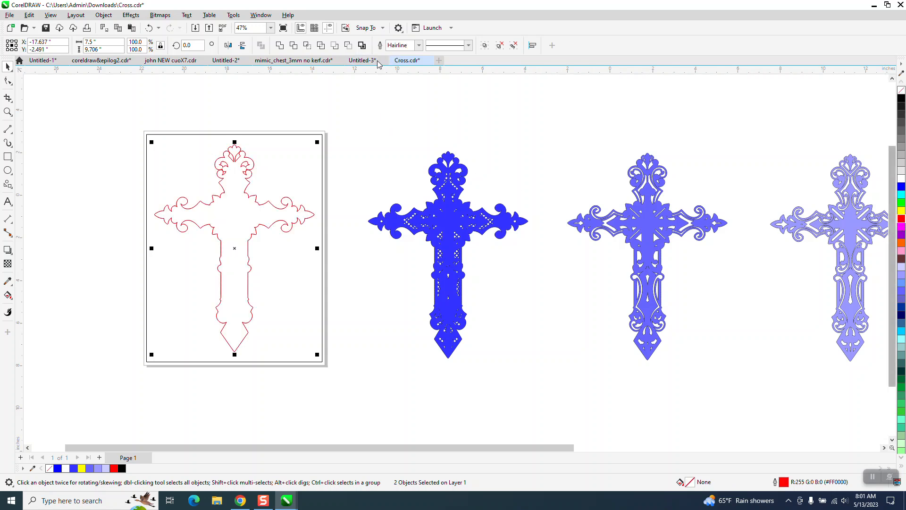
Draw a rectangle about 0.78 by 1.87 inches over the cross's left arm tip and place a copy over the right arm tip
left_click(7, 112)
left_click_drag(135, 164, 382, 291)
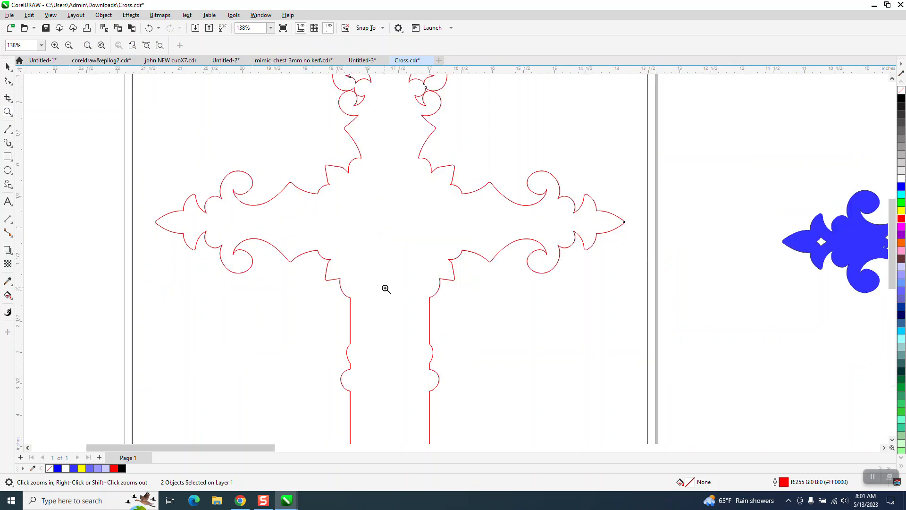
left_click(10, 160)
left_click_drag(143, 167, 191, 282)
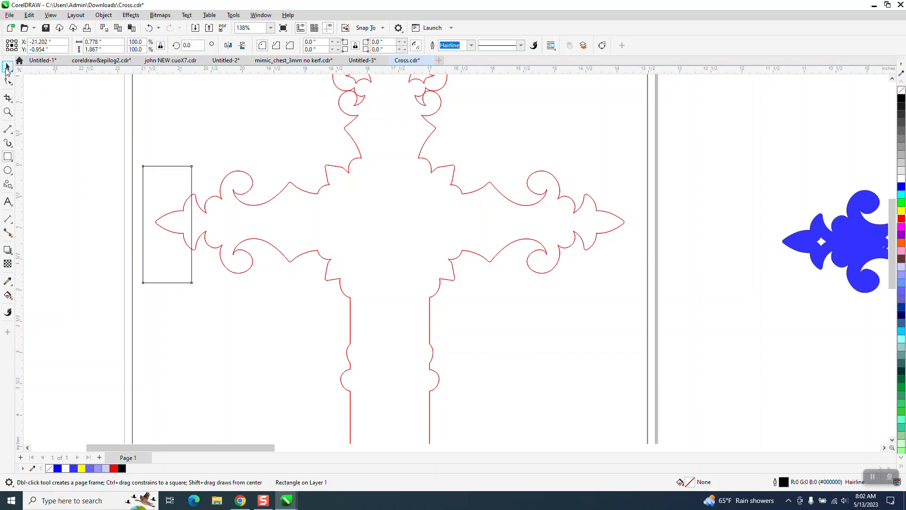
left_click(8, 67)
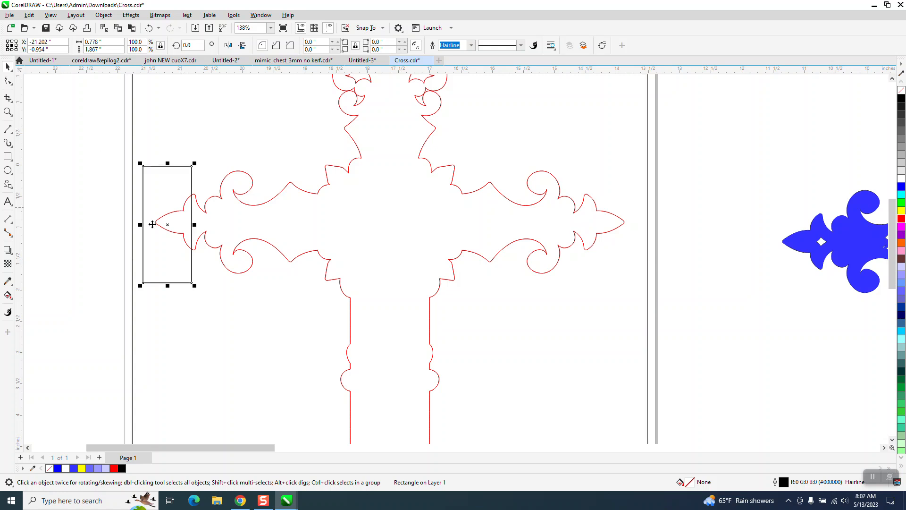
left_click_drag(169, 227, 616, 269)
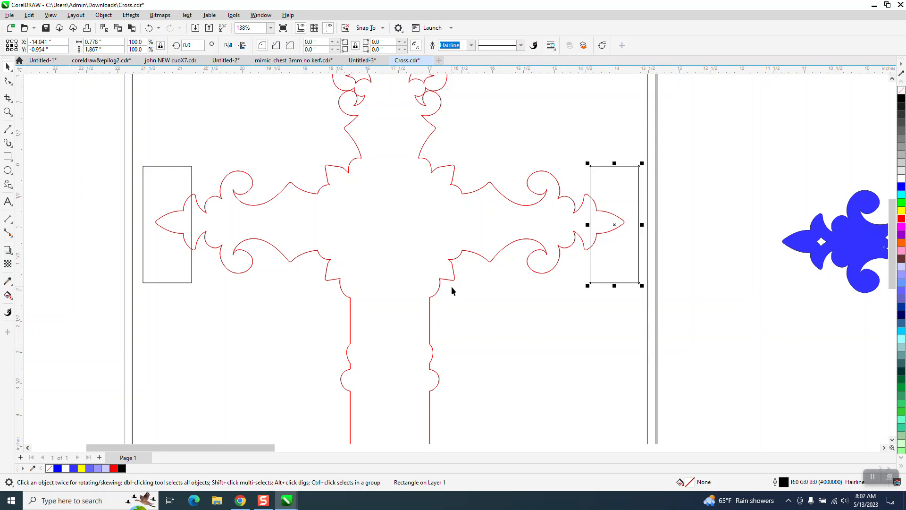
Set the Smart Fill tool's fill colour to green
scroll(401, 271, "down", 2)
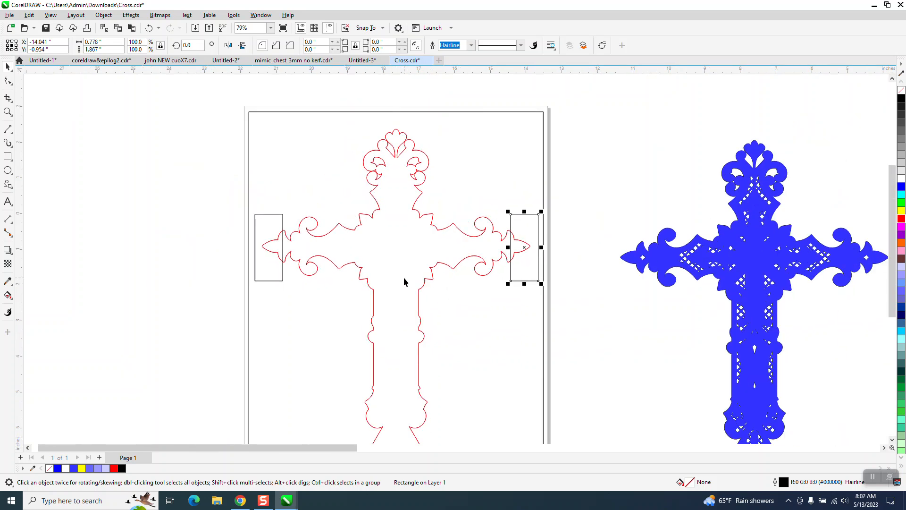
left_click(8, 295)
left_click(8, 297)
left_click(39, 308)
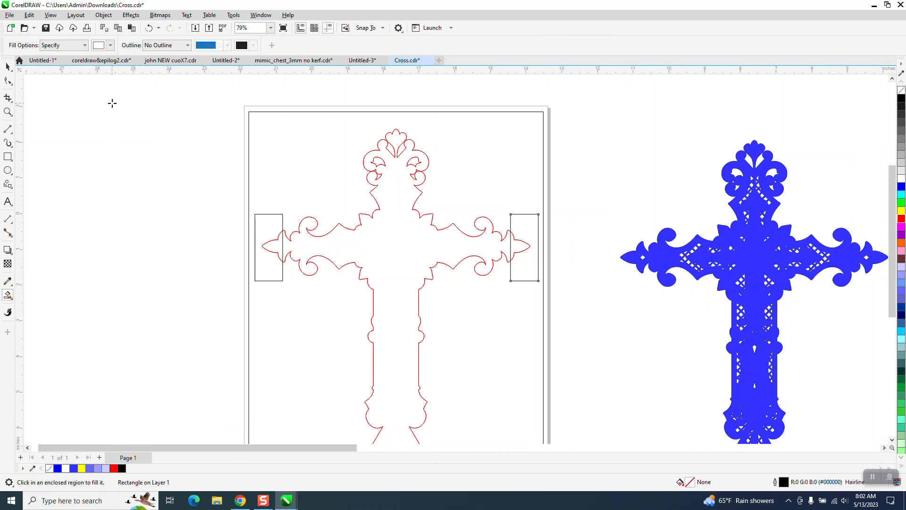
left_click(110, 47)
left_click(162, 104)
Try Smart Fill on the rectangle areas around both arm tips, and undo both fills
left_click(265, 229)
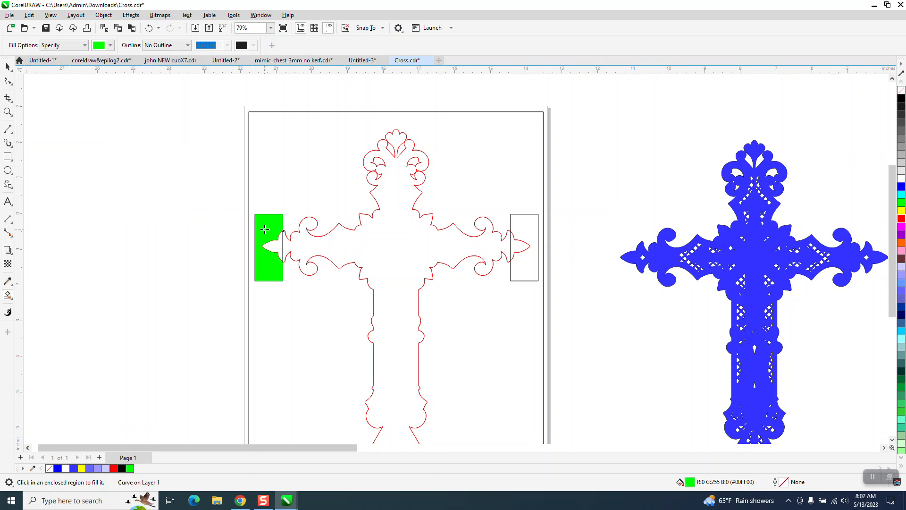
left_click(530, 227)
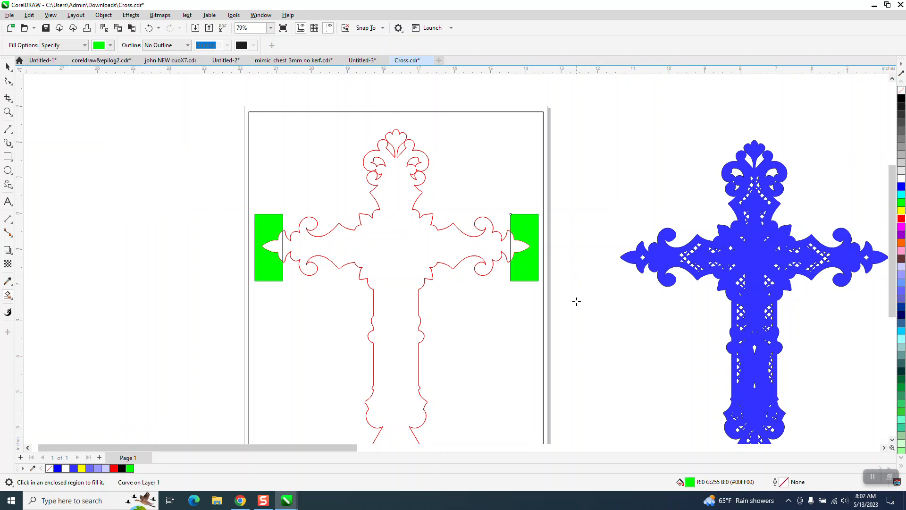
left_click(150, 29)
left_click(151, 29)
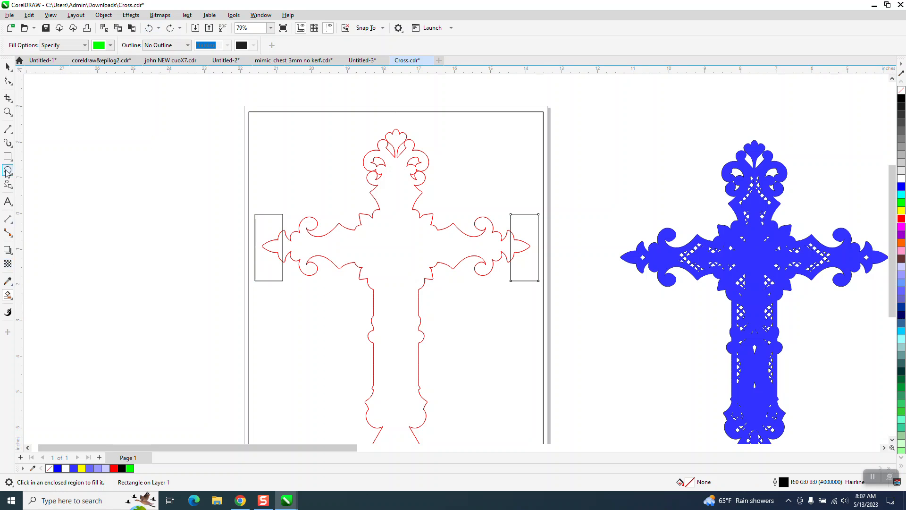
Draw a 0.25-inch circle with a red outline in the empty space beside the page
left_click(7, 112)
left_click_drag(177, 191, 375, 315)
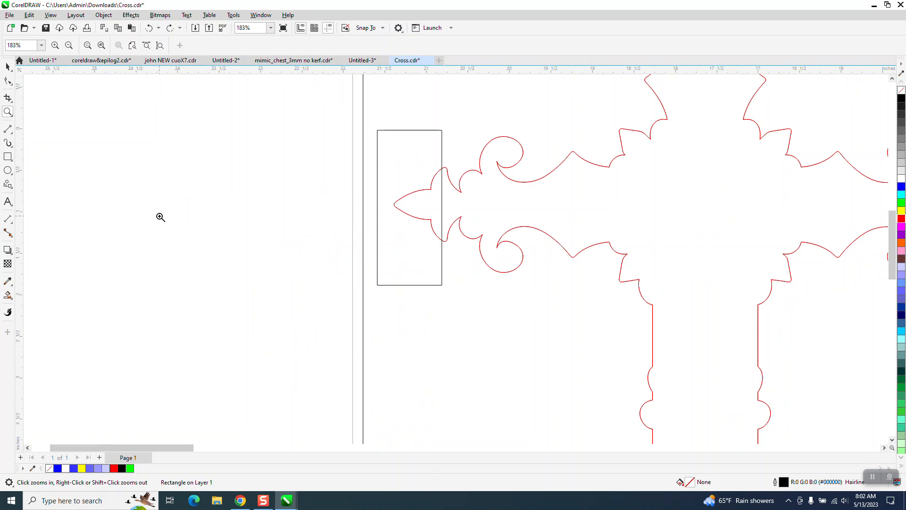
left_click(10, 170)
left_click_drag(231, 183, 213, 205)
left_click_drag(111, 43, 34, 59)
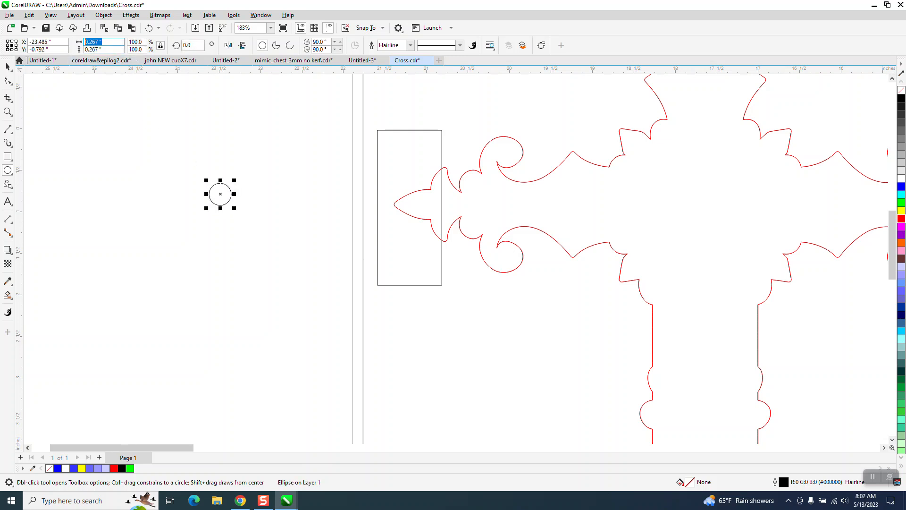
type(".25")
key("Return")
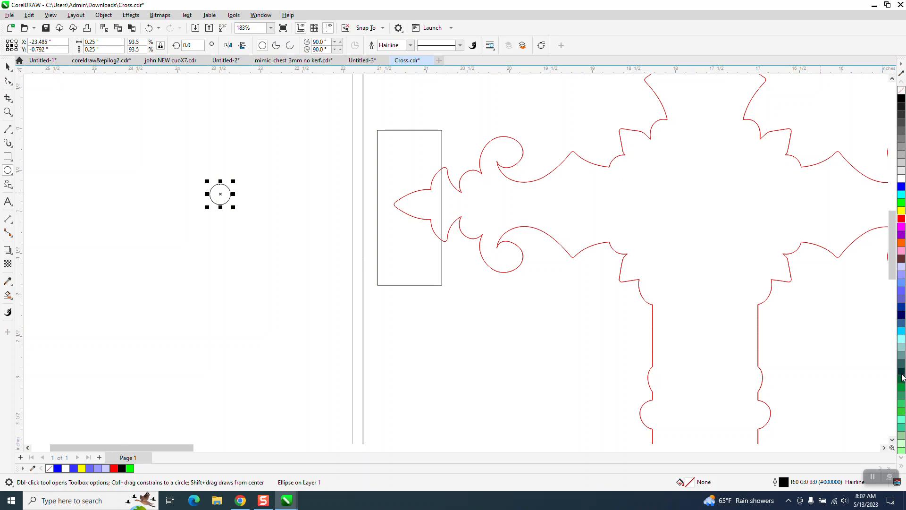
right_click(902, 219)
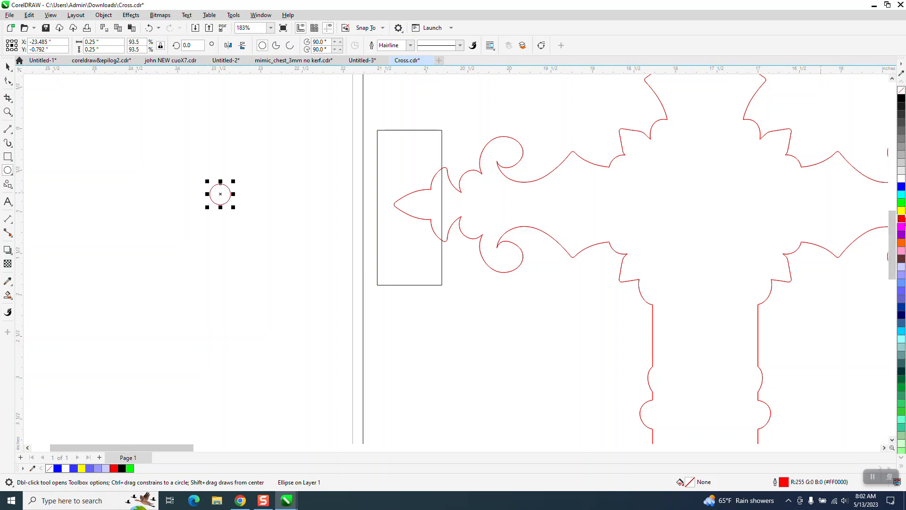
Move the circle above the arm tip in the left rectangle and copy it below that tip and above and below the right tip
left_click(8, 66)
left_click_drag(228, 196, 410, 155)
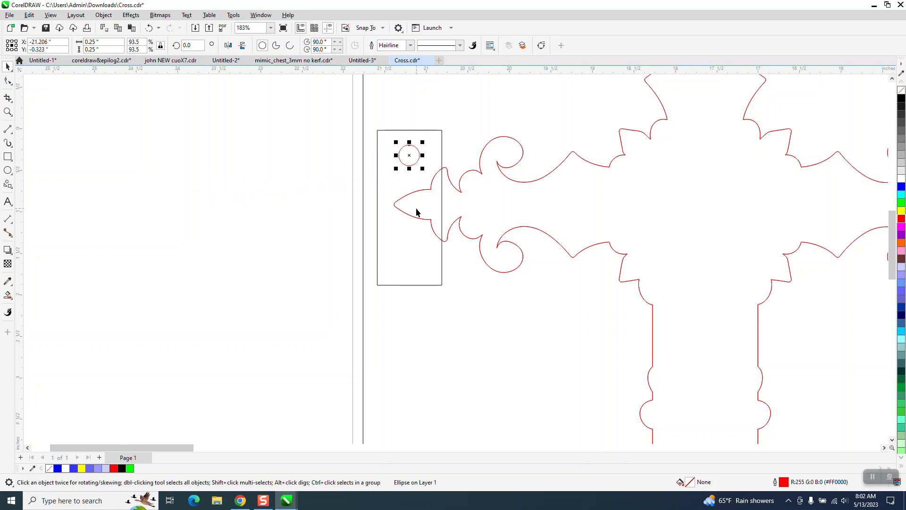
left_click_drag(409, 156, 411, 262)
scroll(166, 227, "down", 2)
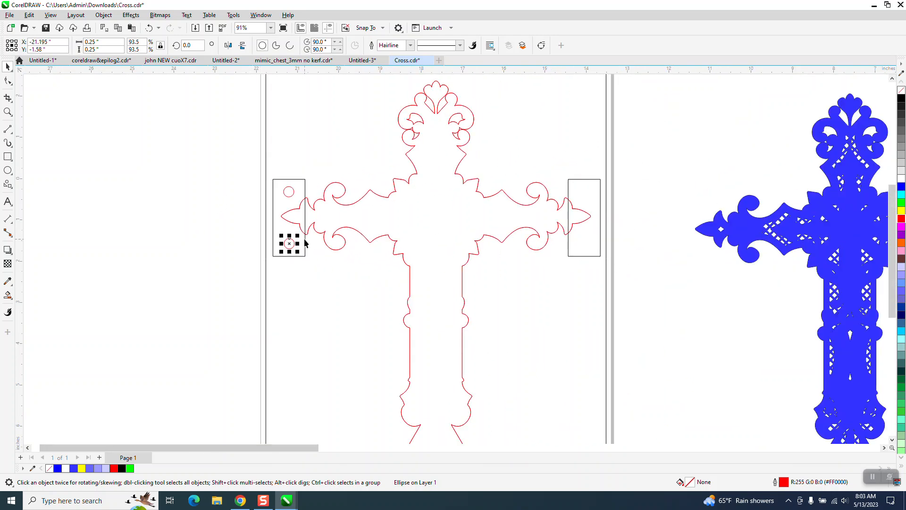
left_click_drag(294, 244, 585, 193)
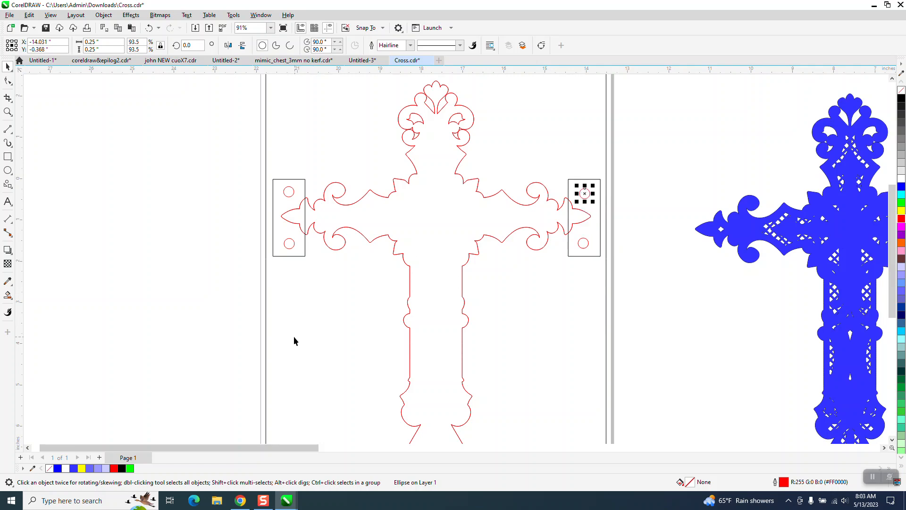
Smart Fill the left rectangle's area around the cross tip and the two circles with green
scroll(294, 336, "down", 1)
scroll(287, 332, "down", 2)
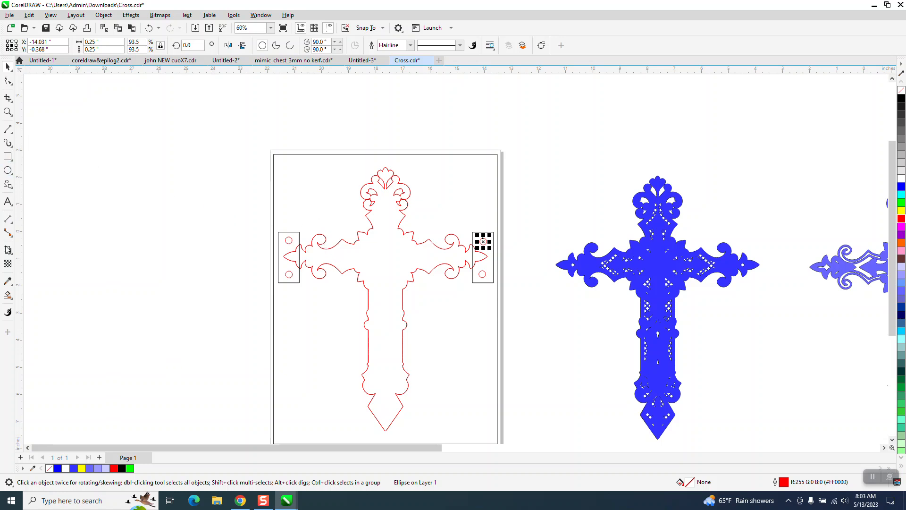
left_click(289, 248)
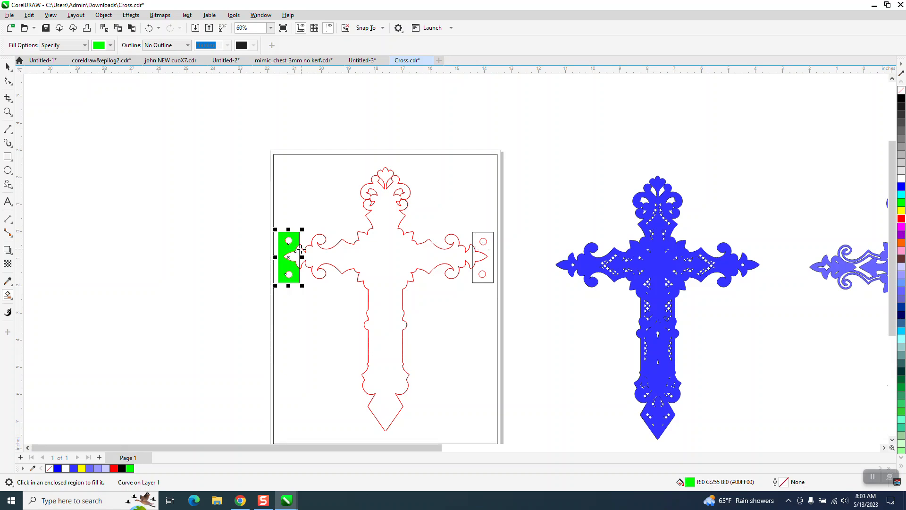
left_click(8, 66)
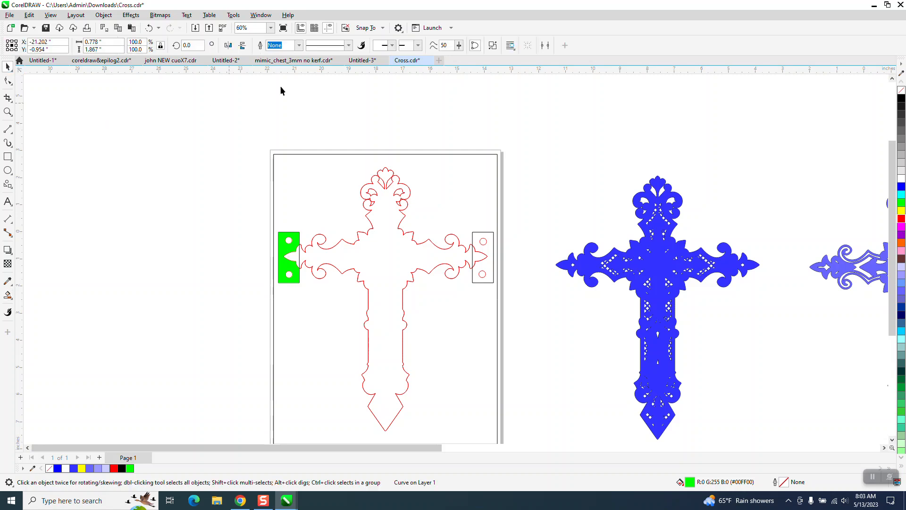
Set the nudge distance to 3 inches and nudge the green left bracket 3 inches to the left, off the page
left_click(325, 45)
type("3")
key("Return")
left_click(296, 238)
key("Left")
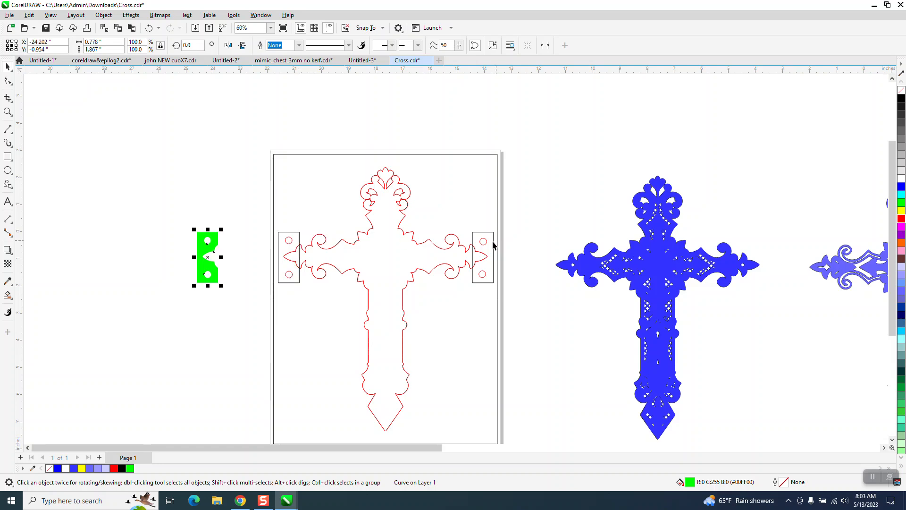
Smart Fill the right rectangle's area around the cross tip and circles with green, and nudge the new bracket 3 inches right
left_click(7, 296)
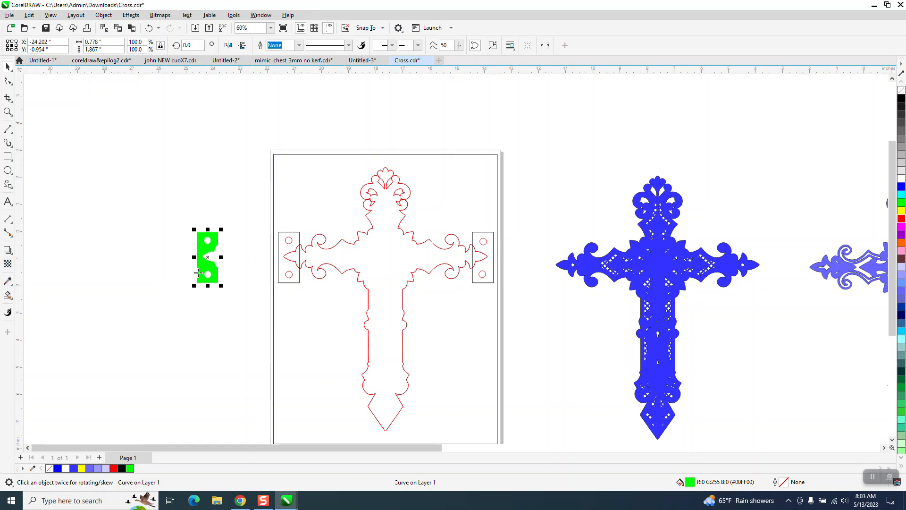
left_click(486, 249)
scroll(486, 249, "down", 2)
key("Right")
Delete the two original rectangles around the left and right arm tips, keeping the red circles
left_click(7, 111)
left_click_drag(338, 216, 523, 321)
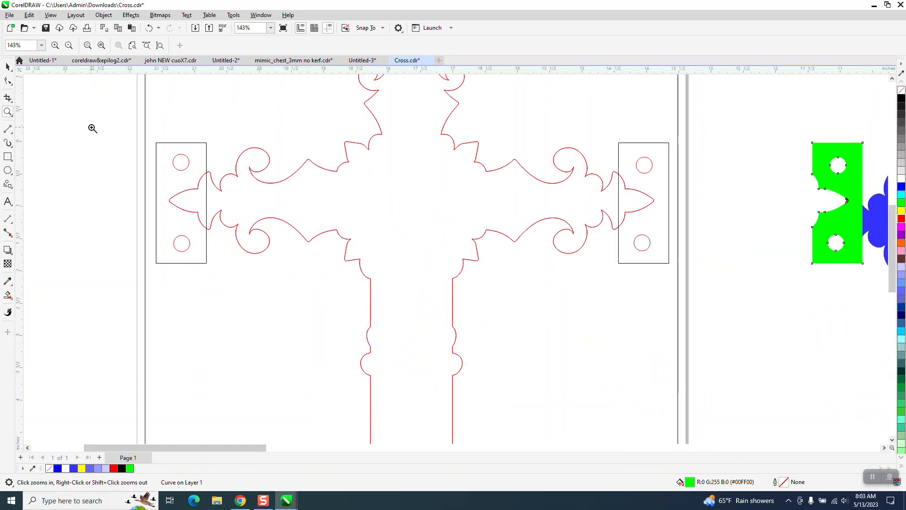
left_click(7, 66)
left_click(176, 141)
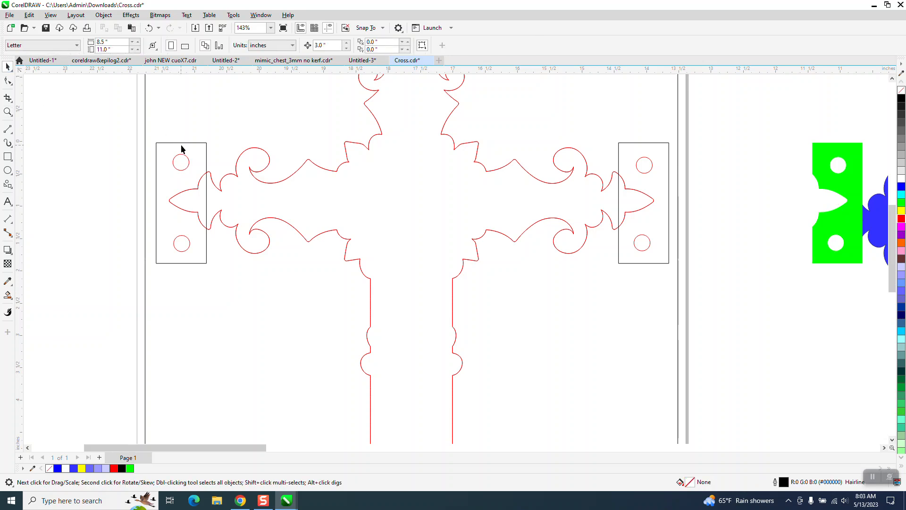
left_click(182, 143)
key("Delete")
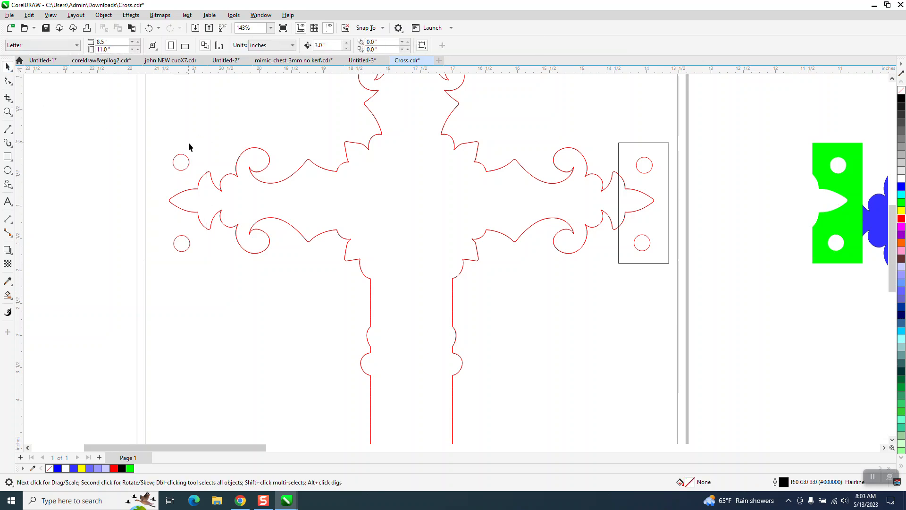
left_click(630, 148)
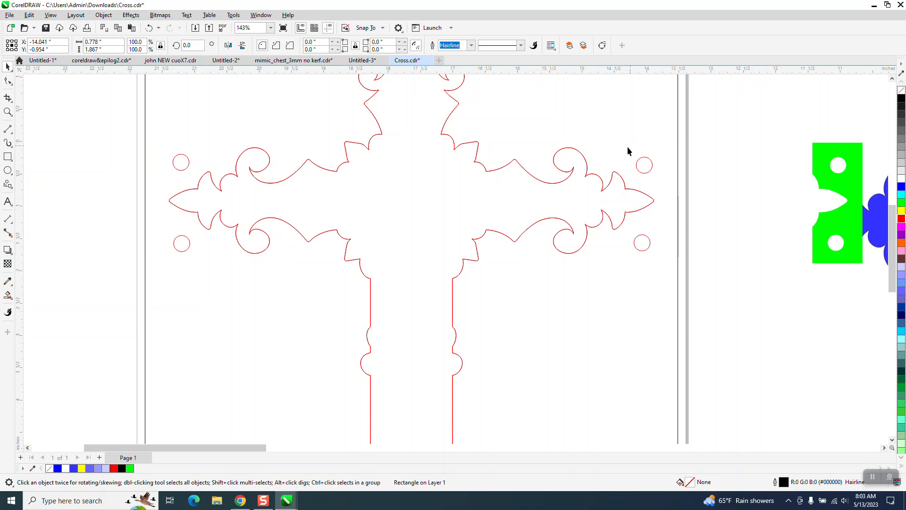
key("Delete")
Nudge the red cross outline 15 inches left off the page and delete the duplicate outline beneath it
scroll(479, 263, "down", 3)
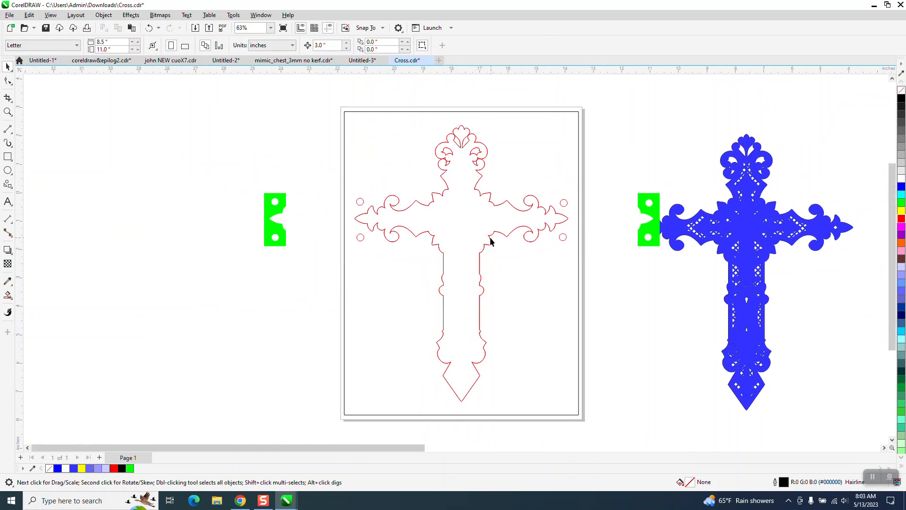
left_click(490, 238)
key("Left")
key("Left")
key("Left")
key("Left")
key("Left")
scroll(490, 241, "up", 1)
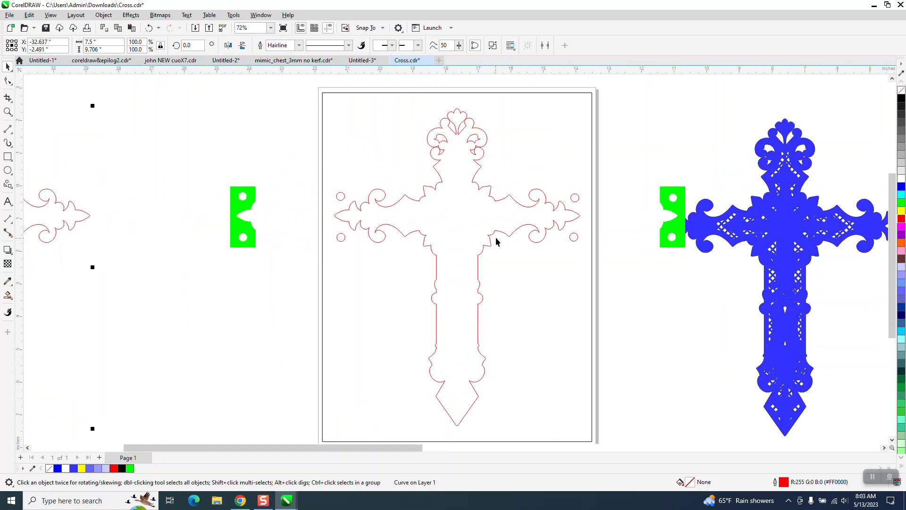
left_click(491, 237)
key("Delete")
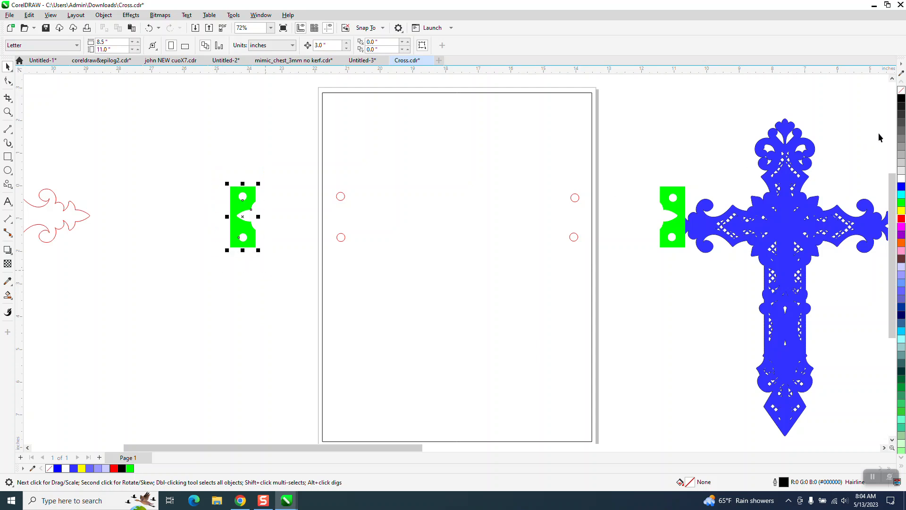
Remove the green fill from both brackets and give them black outlines
left_click(901, 93)
right_click(901, 101)
left_click_drag(718, 165, 633, 266)
left_click(901, 92)
right_click(900, 99)
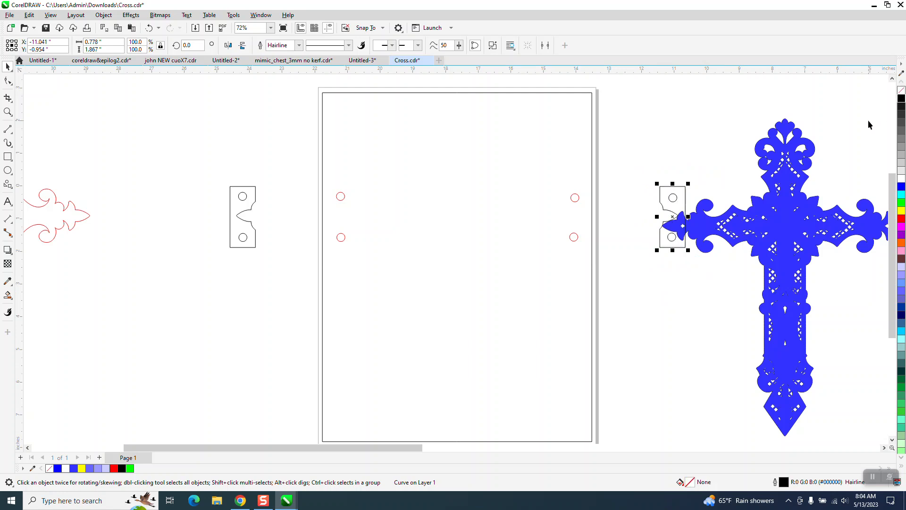
Nudge the right bracket 9 inches left and move it next to the left bracket, with their notches facing each other
key("Left")
key("Left")
key("Left")
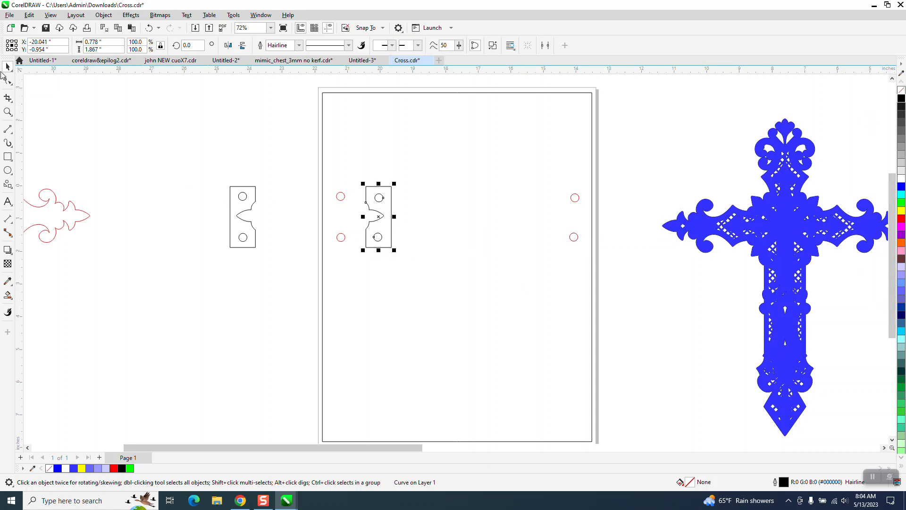
left_click_drag(377, 219, 272, 218)
Select the pair of brackets and copy it twice directly below the original pair
left_click_drag(211, 143, 291, 259)
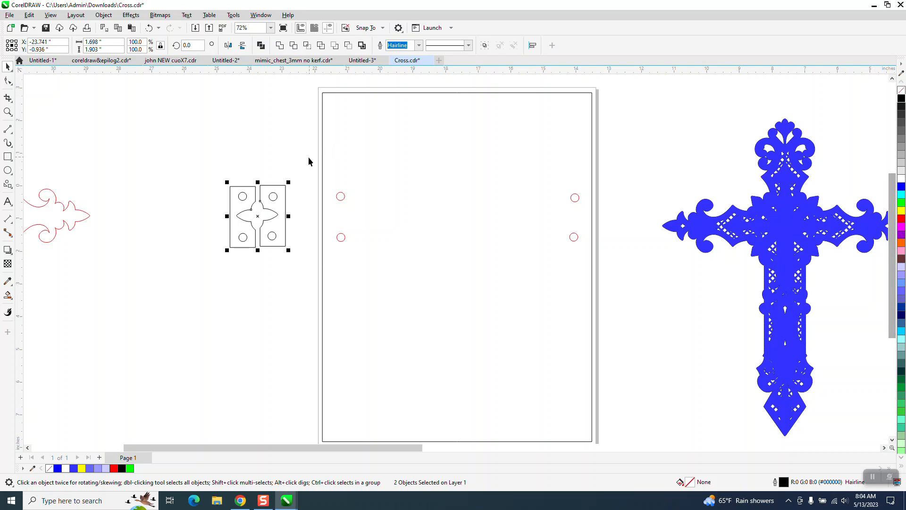
scroll(309, 157, "down", 2)
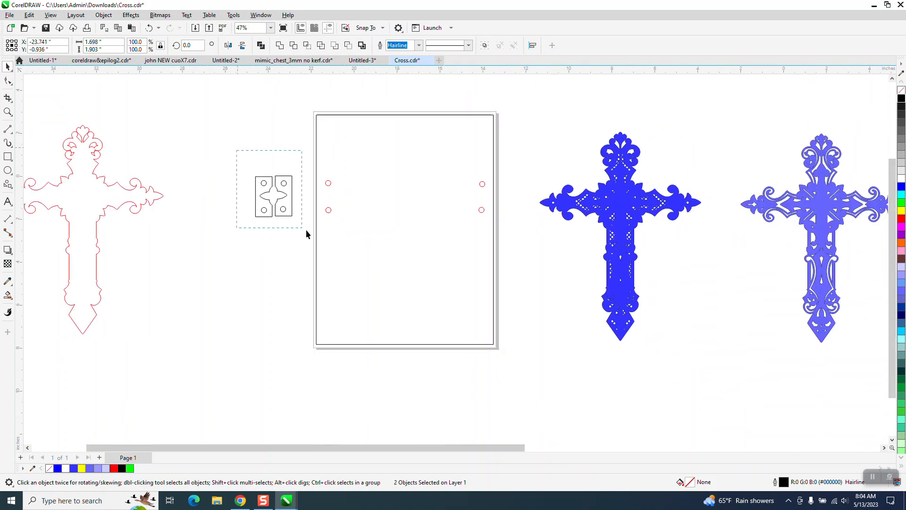
left_click_drag(311, 250, 310, 253)
left_click_drag(280, 203, 280, 296)
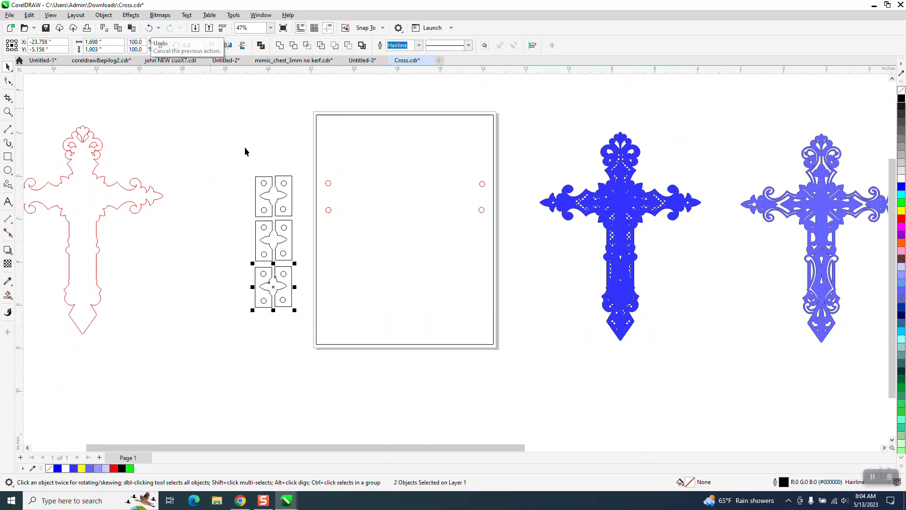
Move the two uppermost brackets onto the page, aligning their holes with the right and left pairs of red circles
left_click(12, 67)
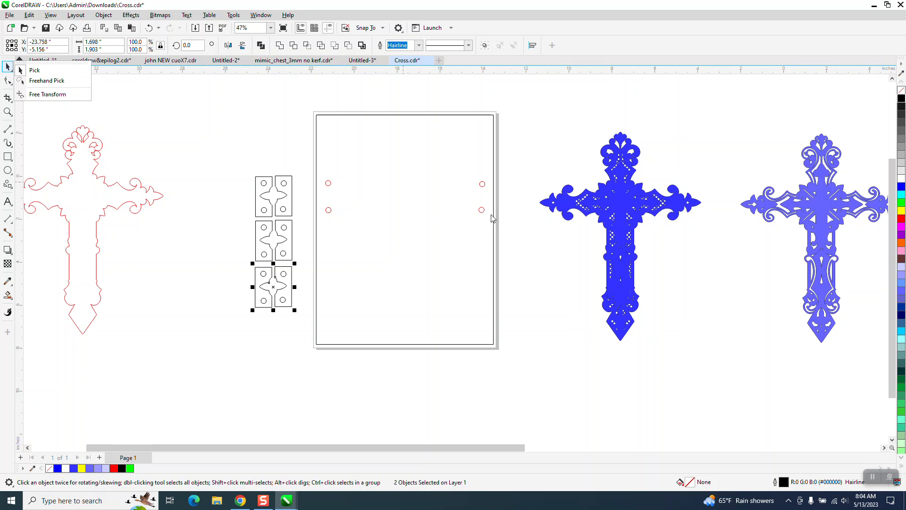
left_click_drag(289, 191, 484, 185)
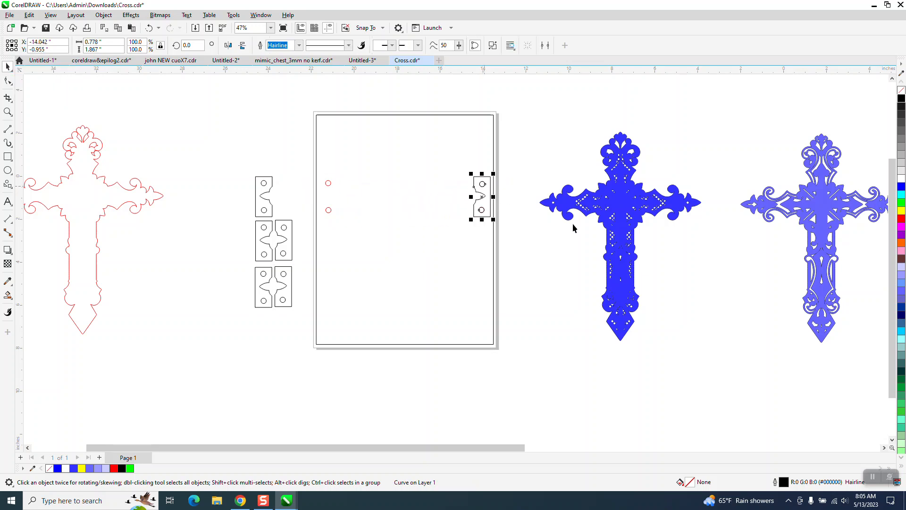
left_click_drag(262, 192, 533, 233)
left_click(7, 112)
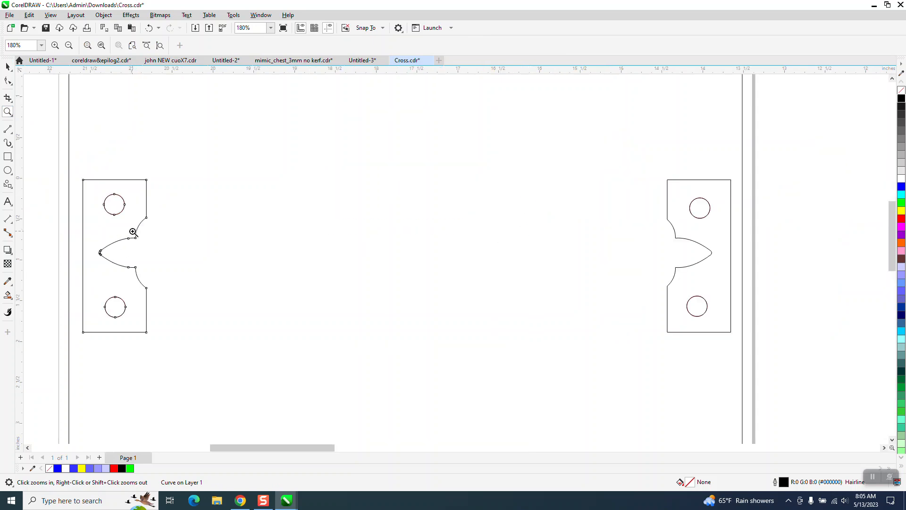
scroll(132, 234, "down", 3)
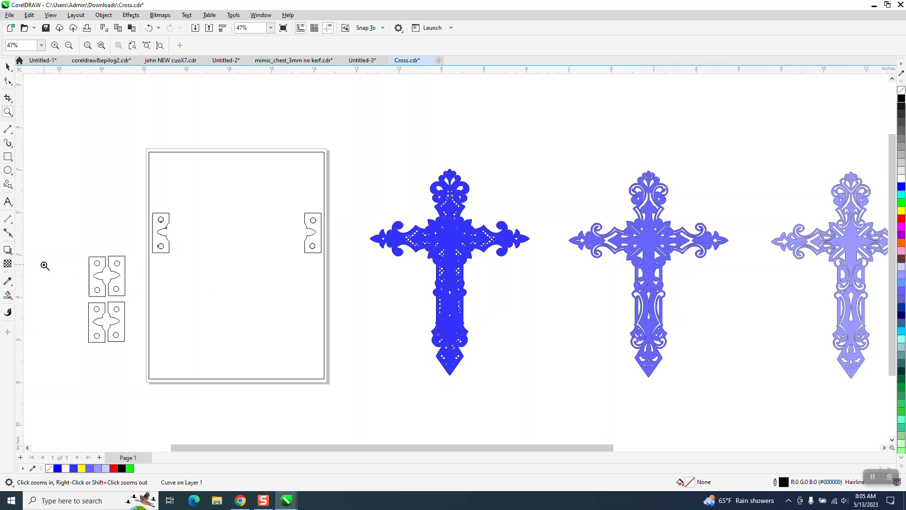
Nudge the red cross outline 15 inches right, back onto the page between the two brackets
scroll(156, 299, "down", 2)
scroll(189, 307, "down", 3)
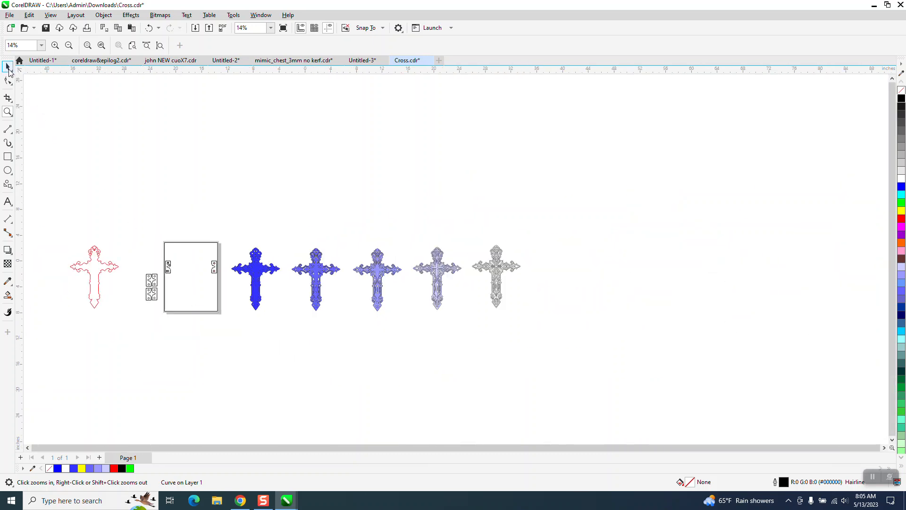
left_click(8, 66)
left_click(102, 272)
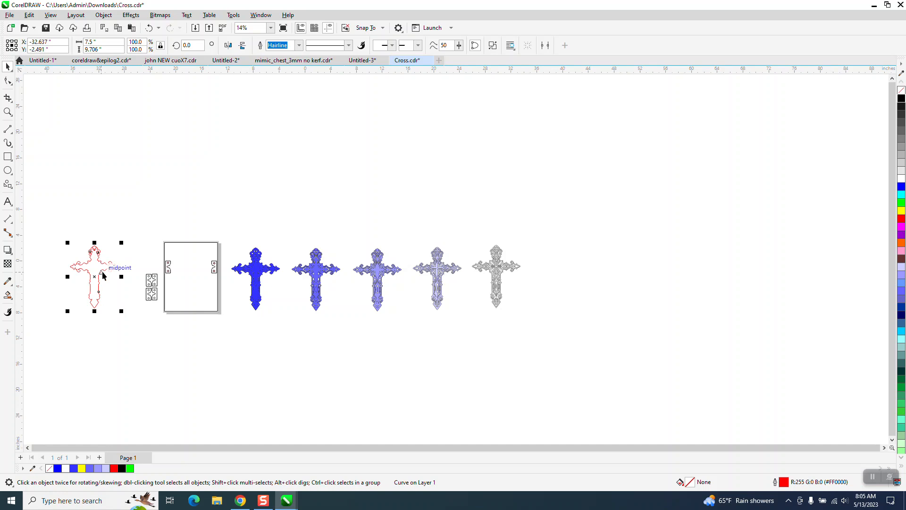
key("Right")
key("Right")
key("Right")
key("Right")
key("Right")
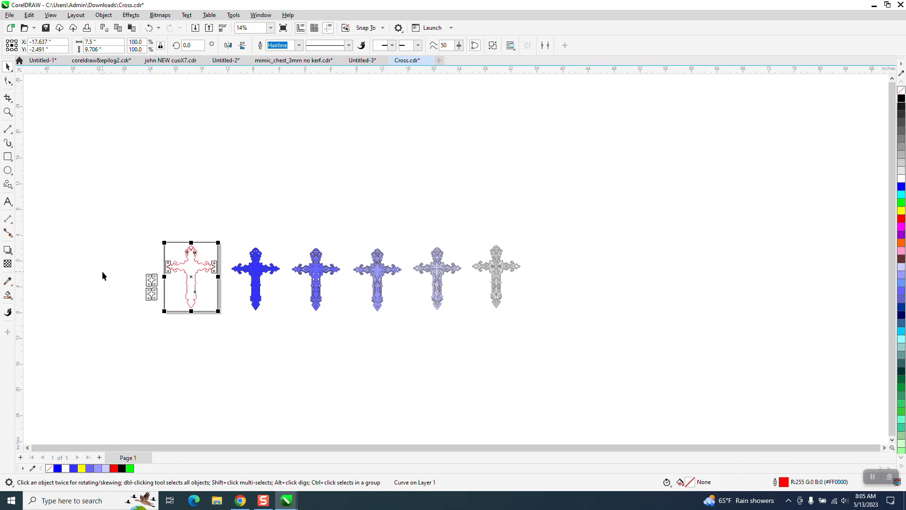
Inspect closely how the cross outline's arm tips fit into the bracket notches
left_click(7, 112)
left_click_drag(154, 252, 263, 284)
left_click_drag(140, 226, 162, 240)
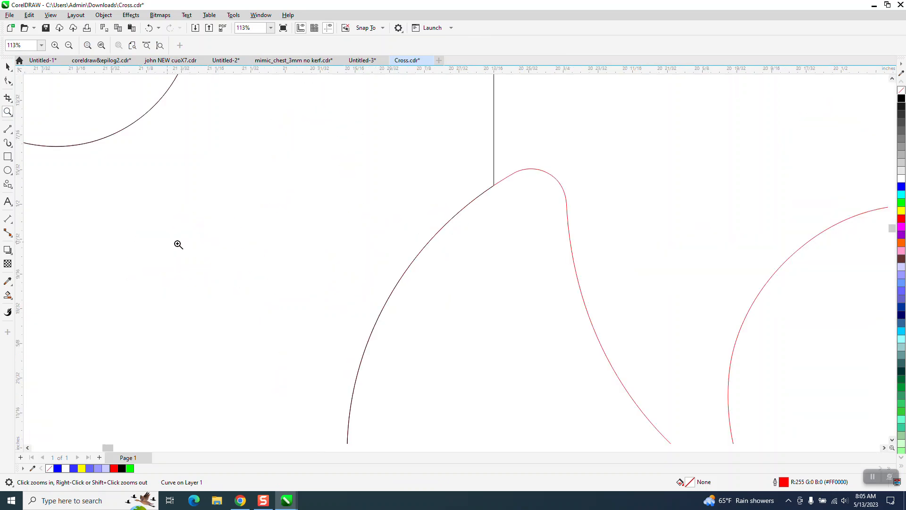
scroll(326, 194, "down", 2)
scroll(411, 209, "down", 6)
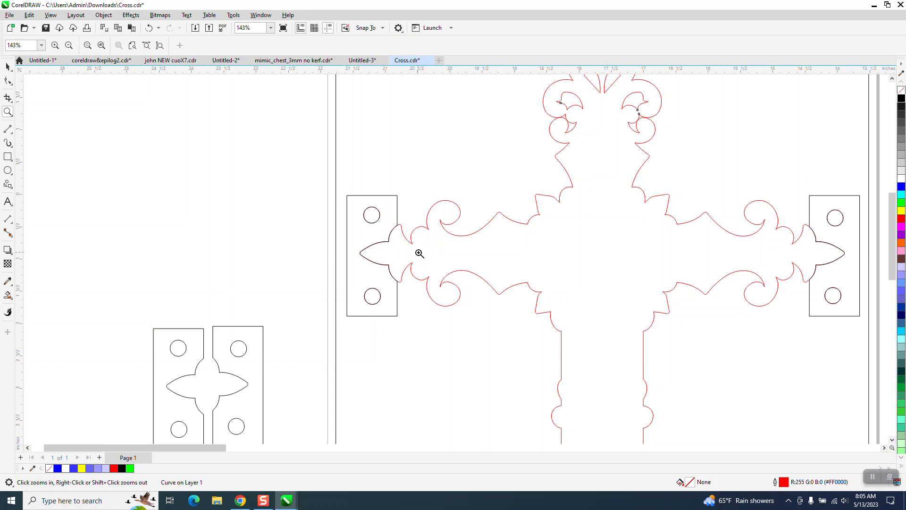
scroll(403, 249, "down", 1)
scroll(403, 249, "down", 1)
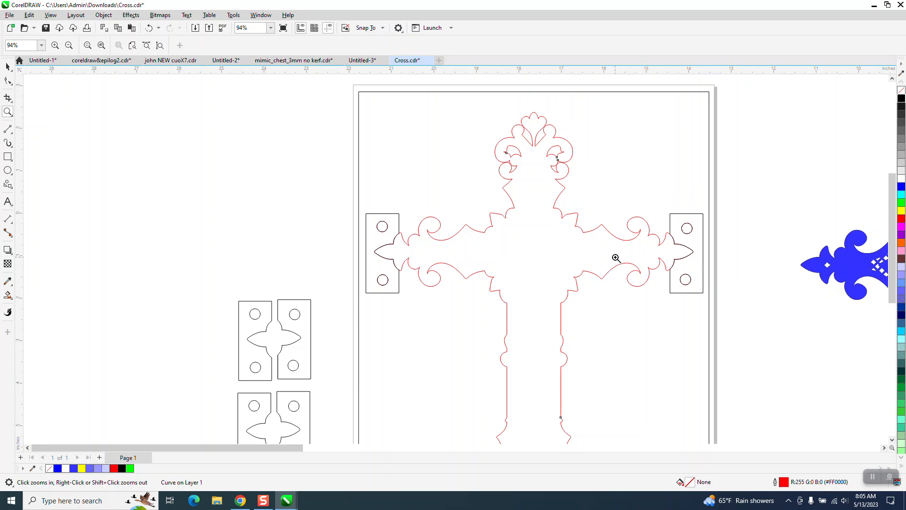
Draw a rectangle about 9.2 by 9.6 inches in the empty space to the left of the page and bracket copies
scroll(384, 202, "down", 4)
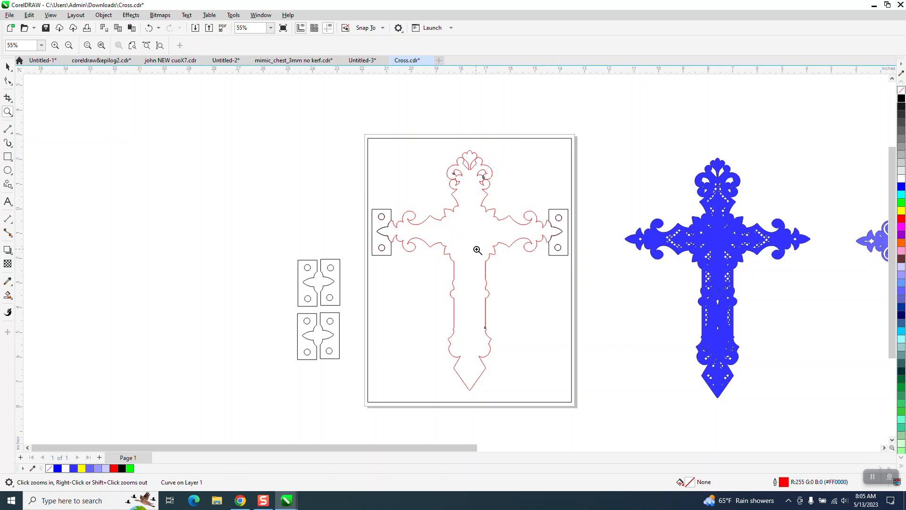
scroll(656, 245, "down", 3)
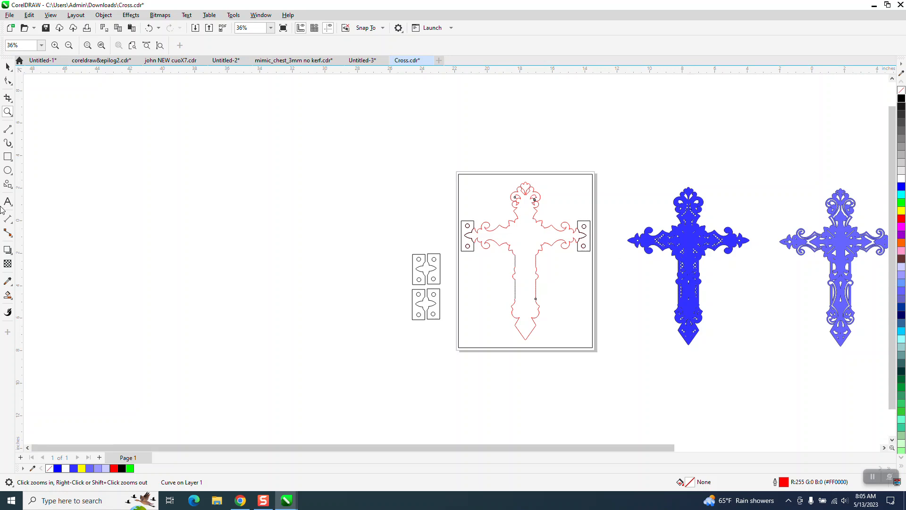
left_click(11, 159)
left_click_drag(175, 168, 324, 325)
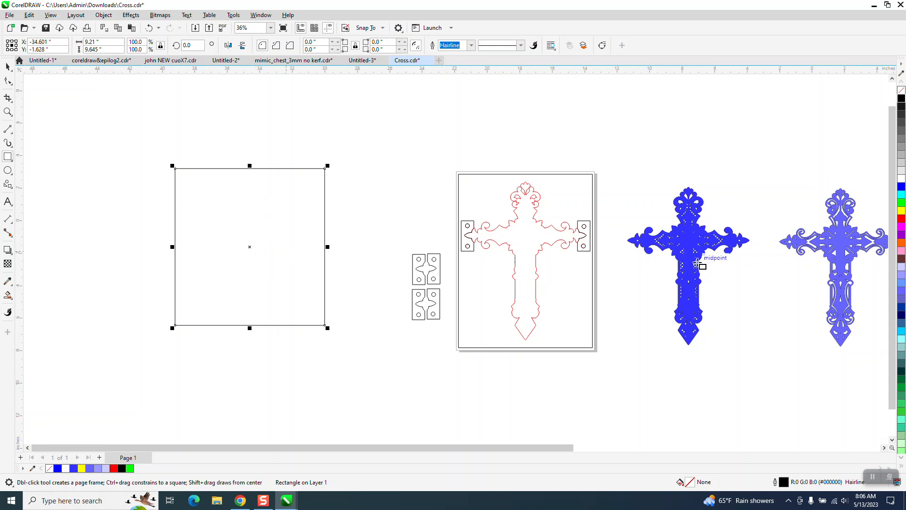
Move the dark blue cross fill onto the page and align its right arm tip with the right bracket's notch
left_click(8, 67)
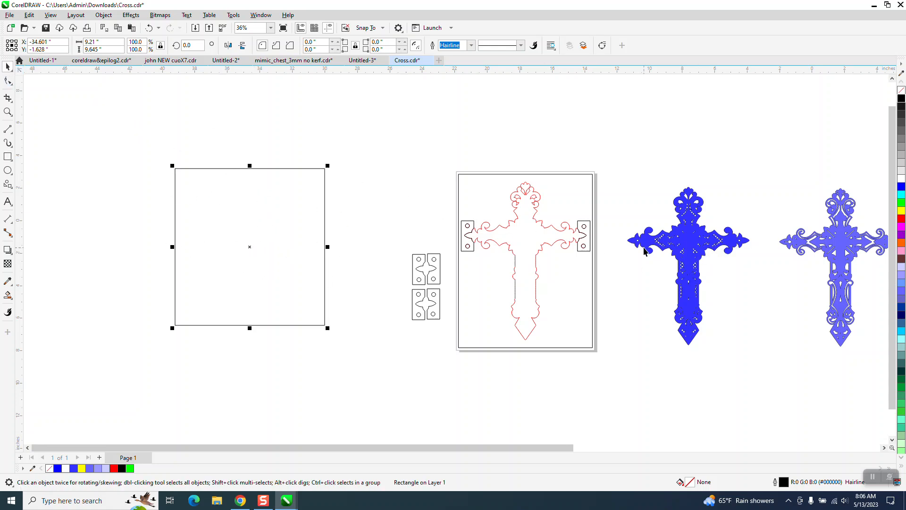
left_click_drag(691, 251, 533, 239)
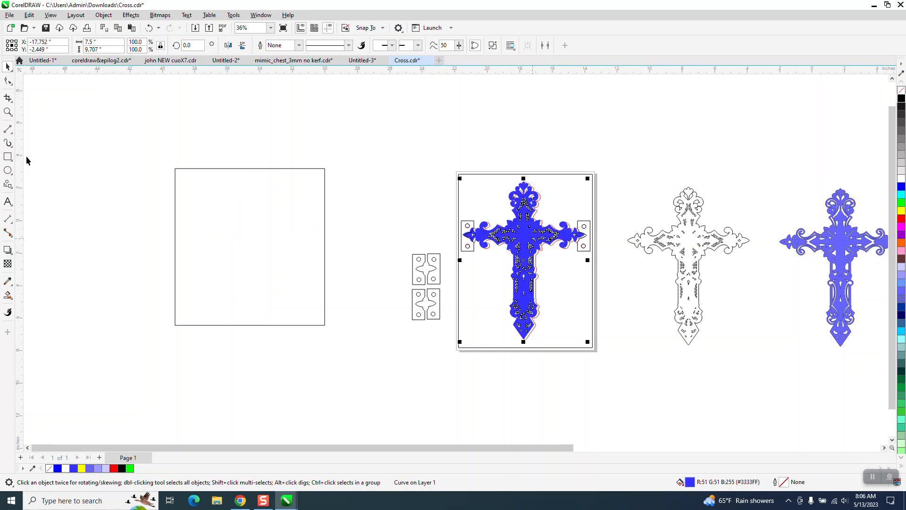
left_click(7, 112)
left_click_drag(451, 211, 600, 289)
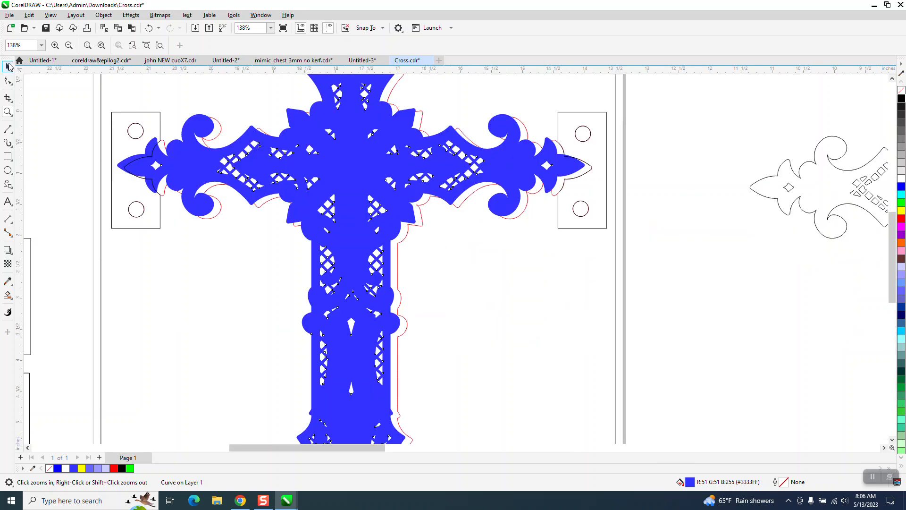
left_click(8, 66)
left_click_drag(590, 169, 596, 180)
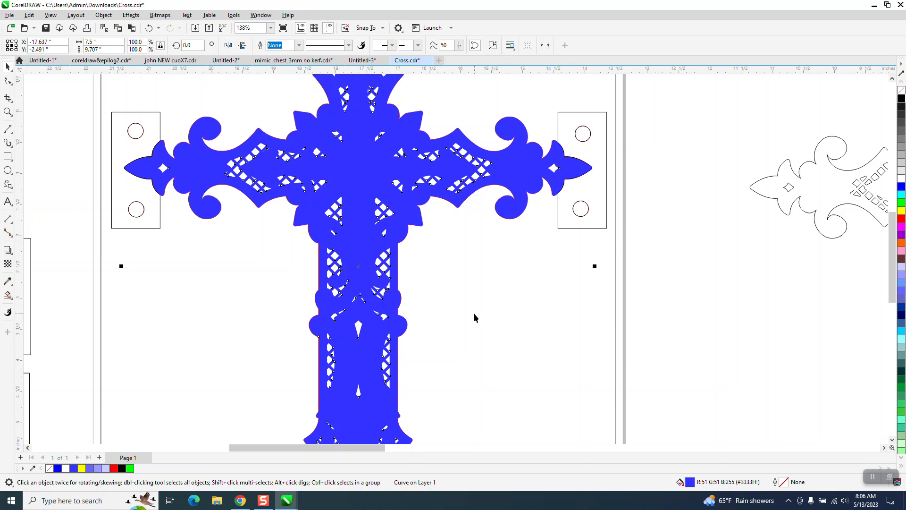
scroll(347, 257, "down", 1)
scroll(347, 257, "down", 2)
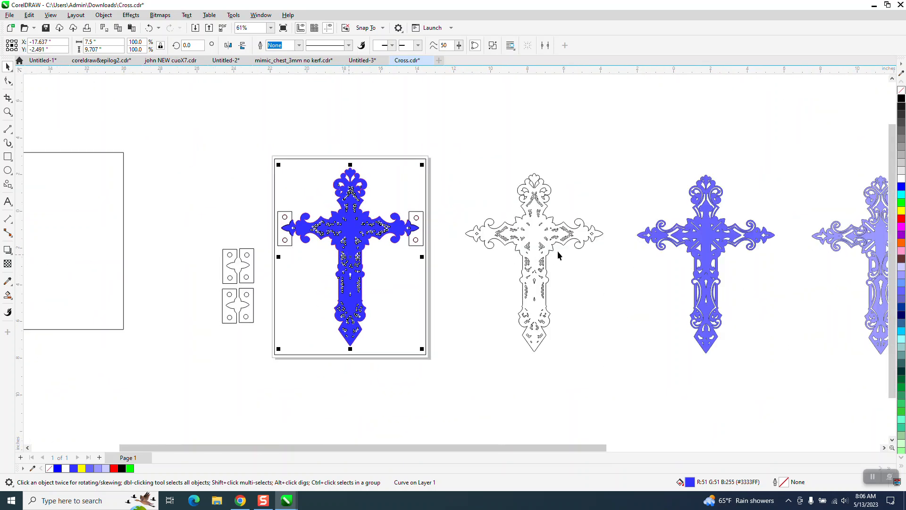
scroll(300, 261, "down", 3)
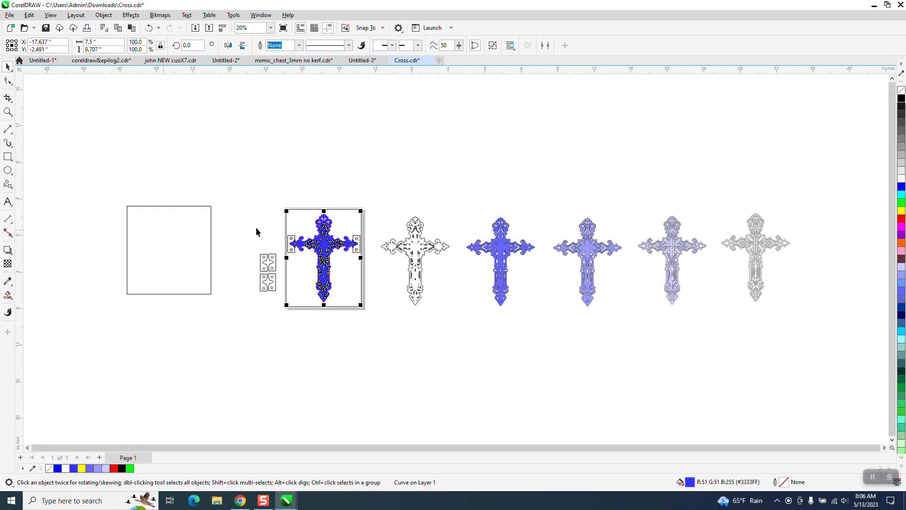
left_click(11, 115)
left_click_drag(262, 214, 414, 322)
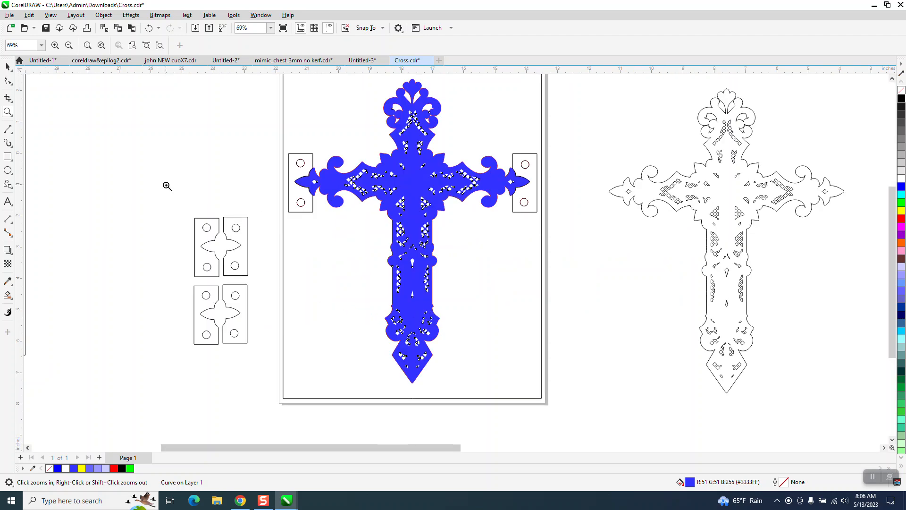
left_click(8, 67)
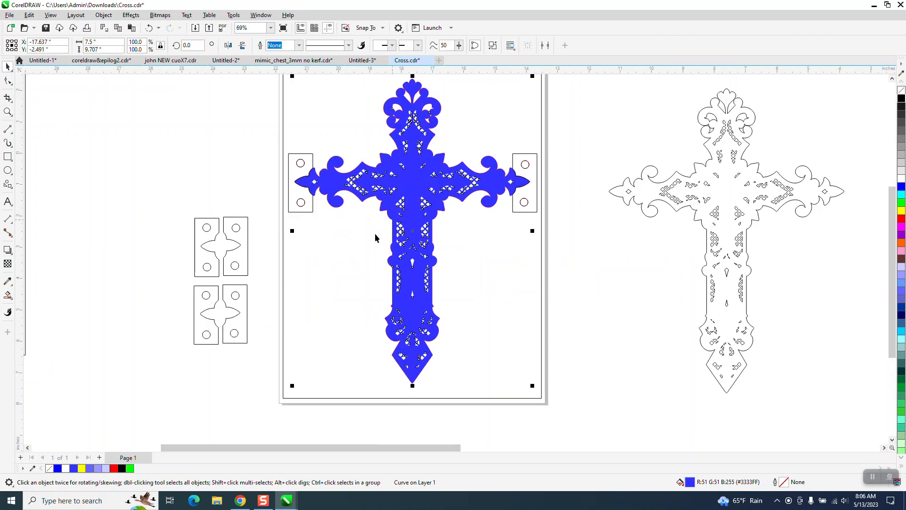
Move the white-filled shape from the rightmost cross in the row to the page center, over the dark blue cross between the brackets
scroll(373, 239, "down", 1)
scroll(698, 245, "down", 2)
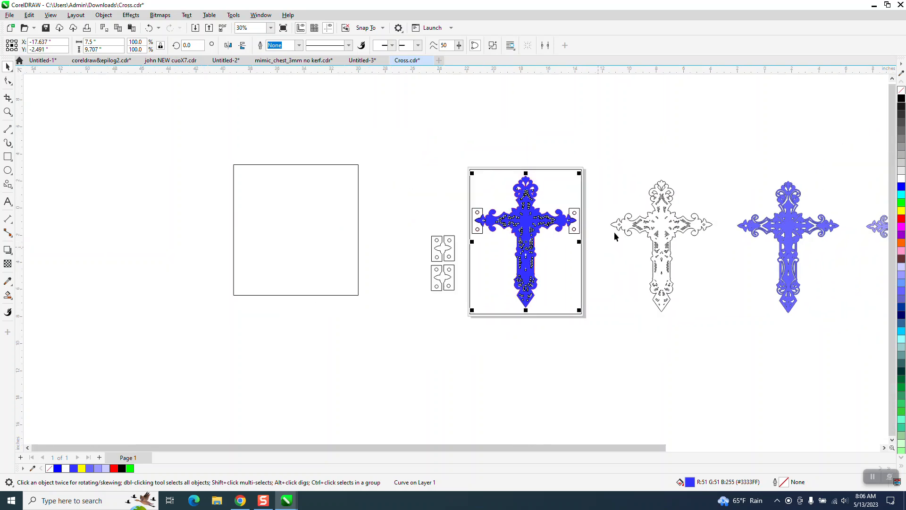
scroll(671, 241, "down", 4)
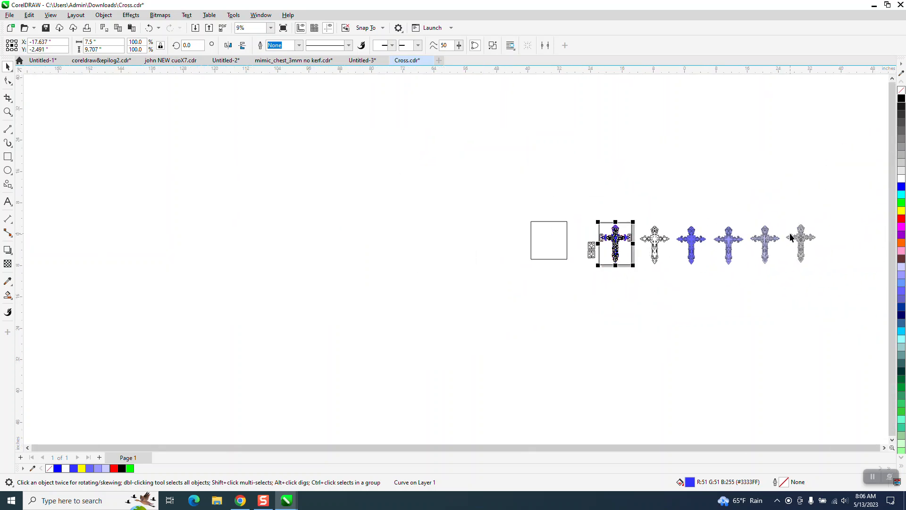
left_click(802, 238)
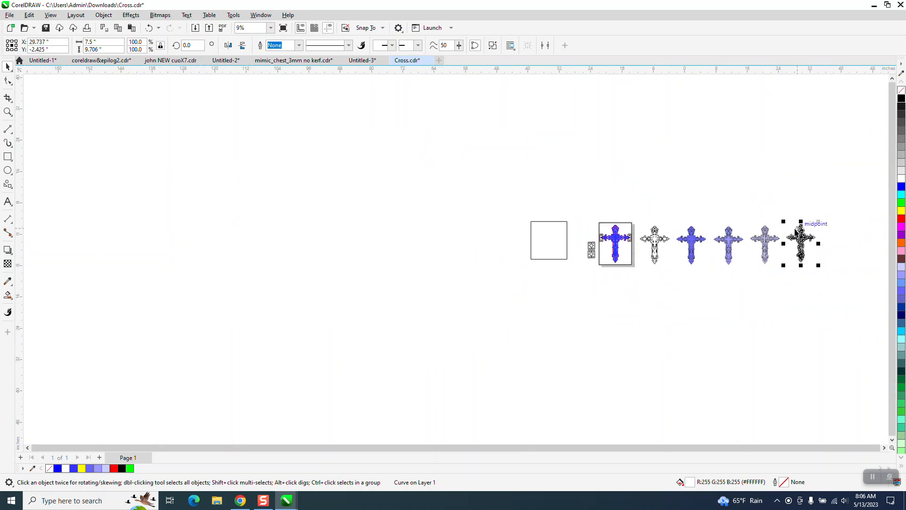
key("ctrl+z")
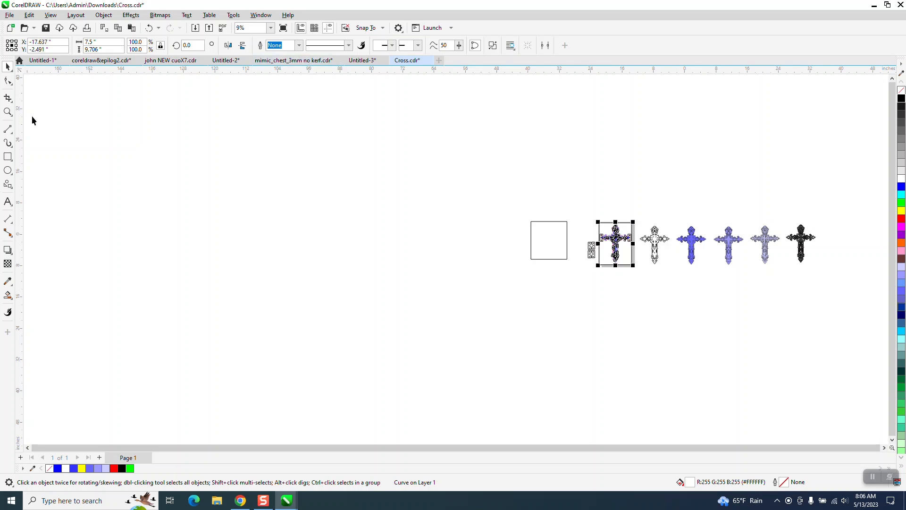
Inspect how the stacked white and blue cross layers line up with each other and with the end brackets
left_click(8, 112)
left_click_drag(607, 217, 696, 313)
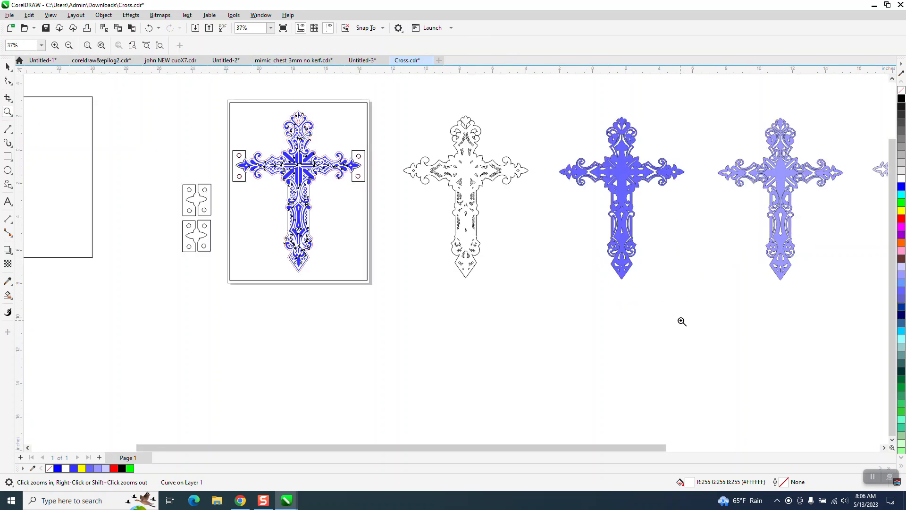
left_click_drag(213, 135, 465, 319)
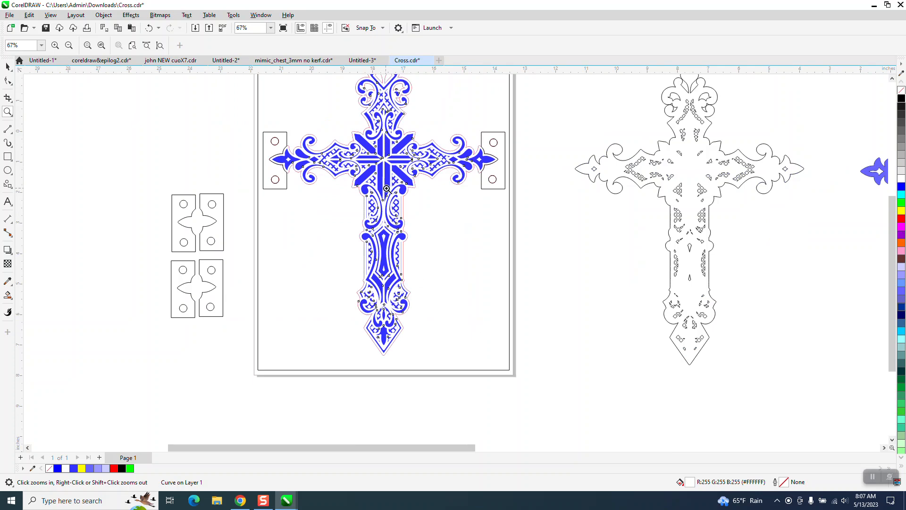
scroll(387, 192, "down", 1)
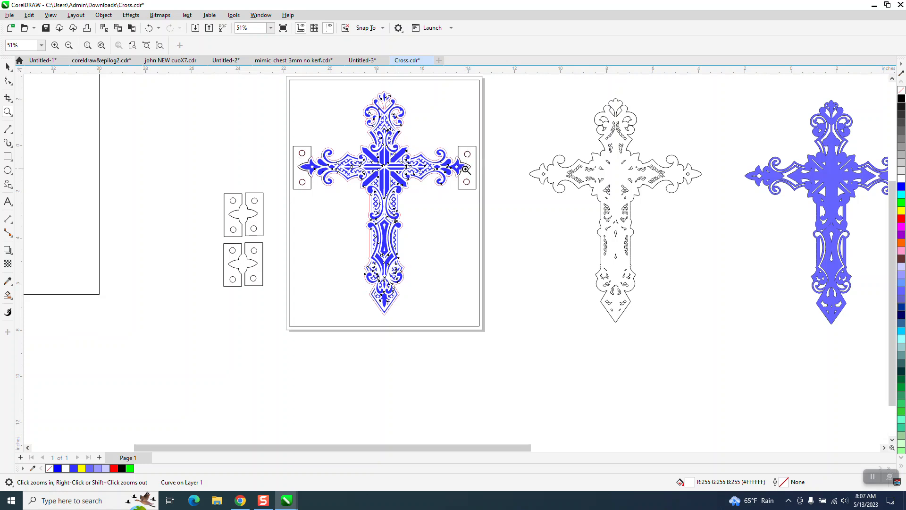
scroll(466, 173, "down", 1)
left_click_drag(338, 124, 506, 204)
scroll(503, 193, "down", 1)
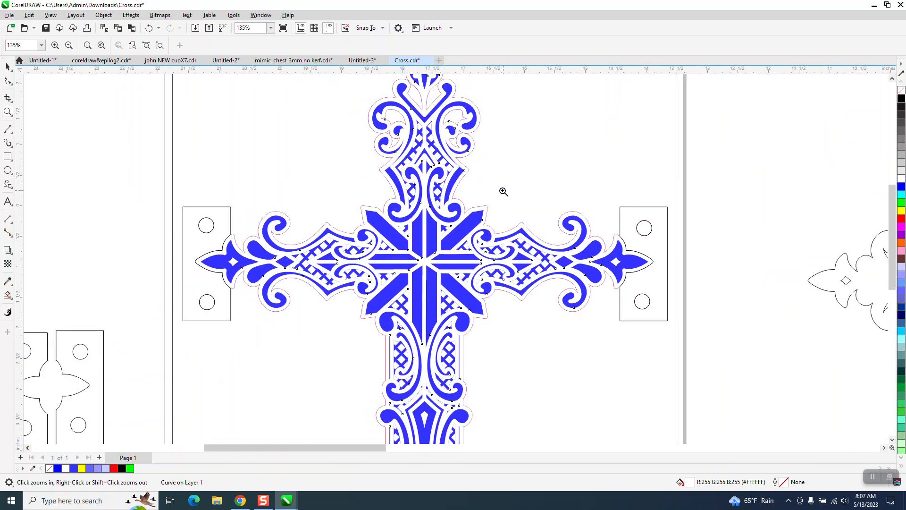
scroll(501, 190, "down", 1)
scroll(501, 189, "down", 1)
scroll(501, 189, "down", 1)
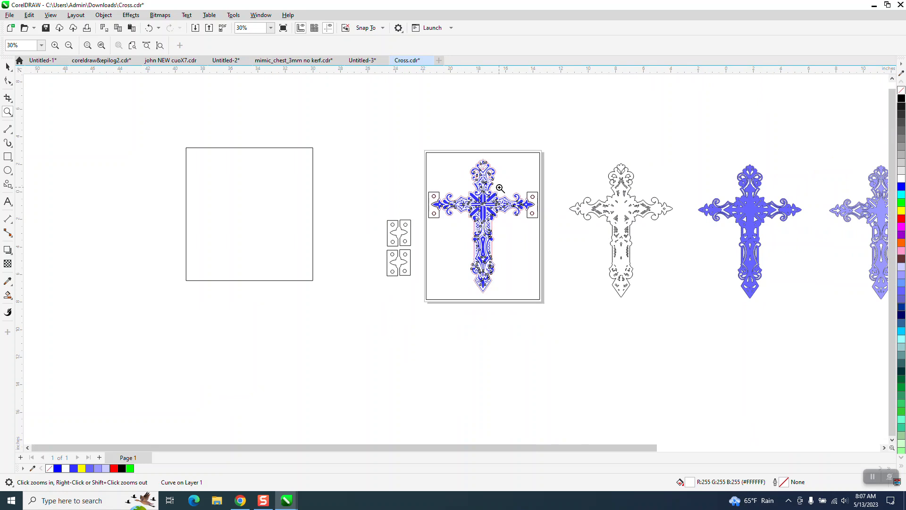